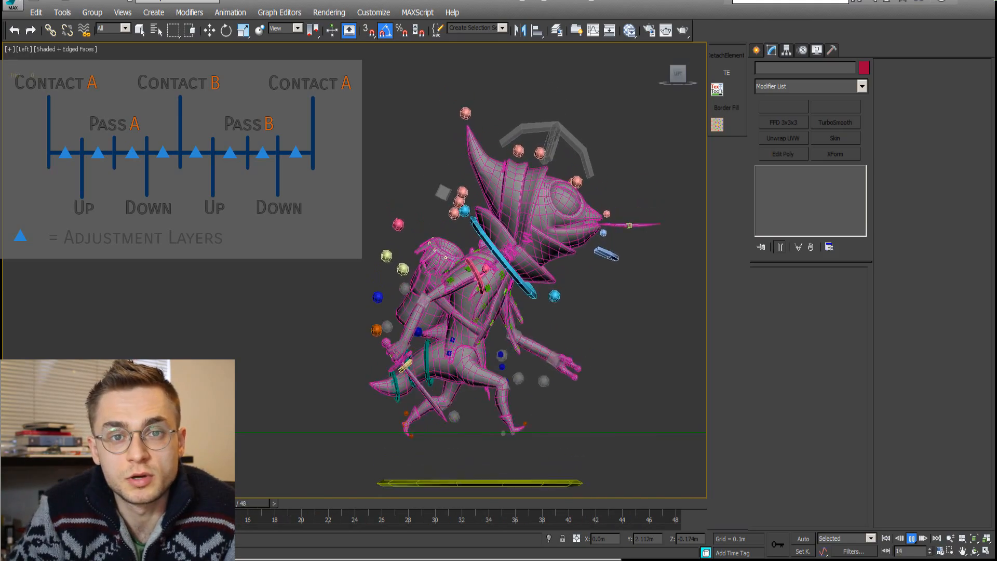
- Clear the selection and play the 36-frame walk cycle in the side view, stopping playback after watching it
click(913, 539)
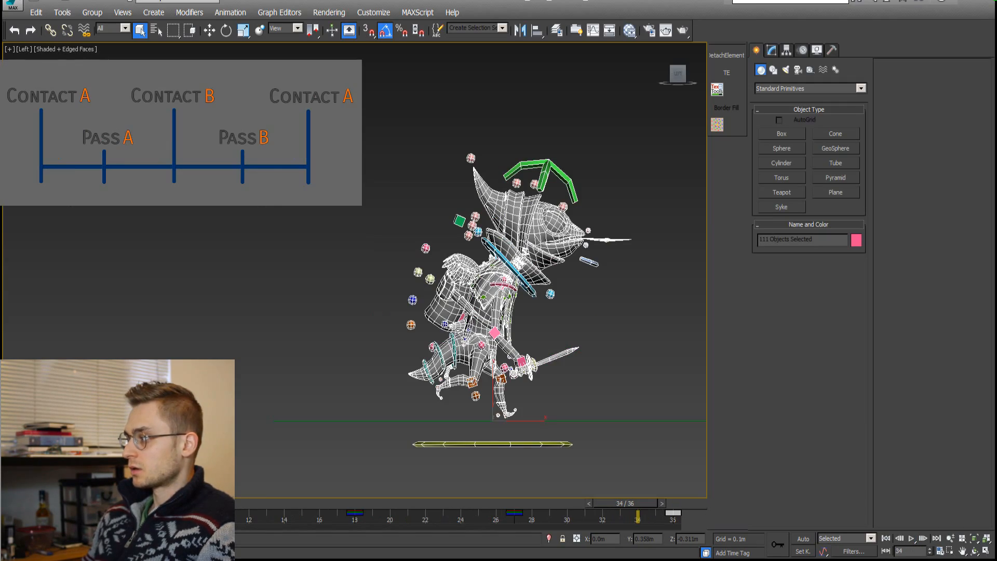
click(654, 365)
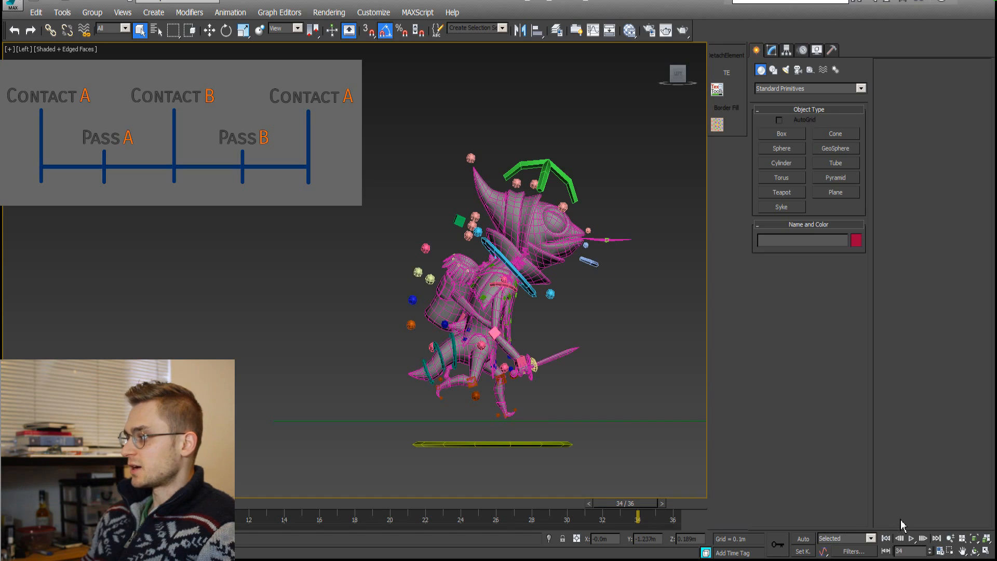
click(912, 539)
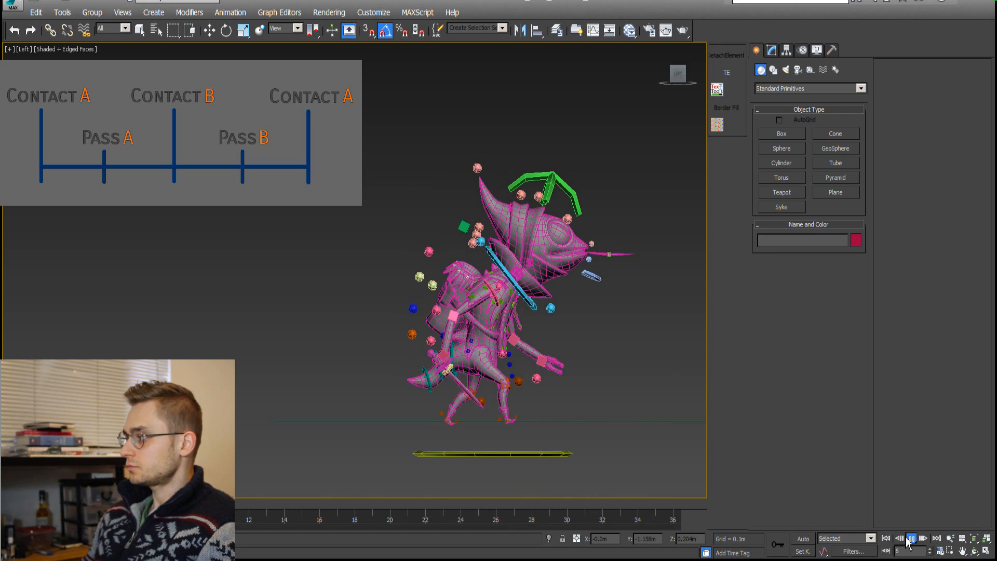
click(912, 539)
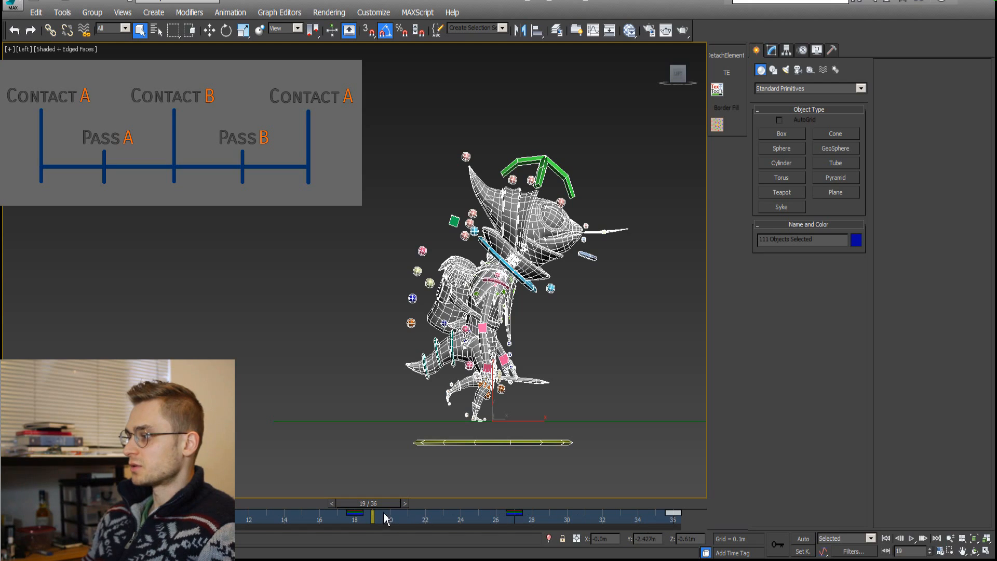
- Select all rig objects to show their keys and scrub from the key at frame 18 to the end at frame 36
drag(378, 506, 166, 509)
click(409, 397)
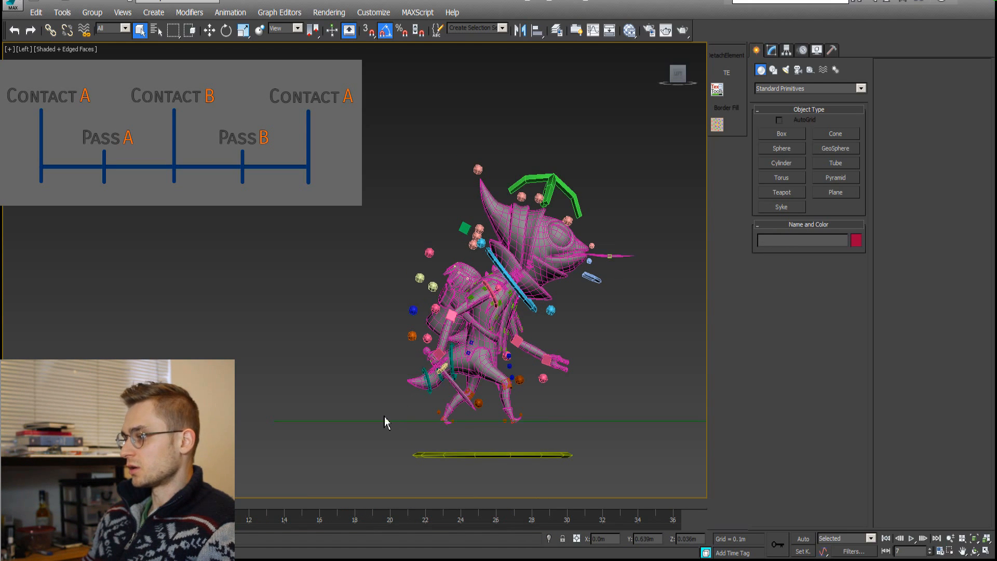
key(ctrl+a)
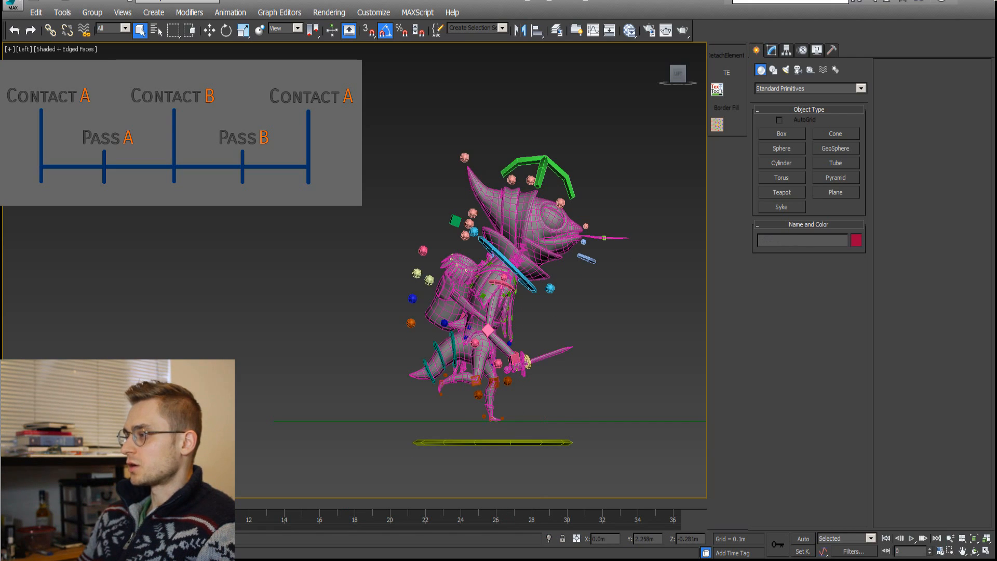
key(ctrl+a)
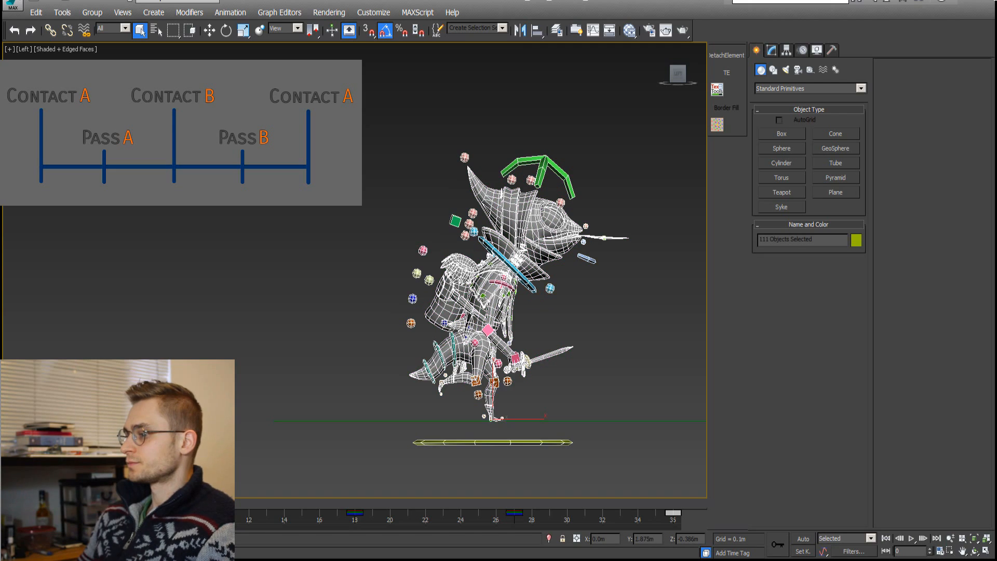
key(slash)
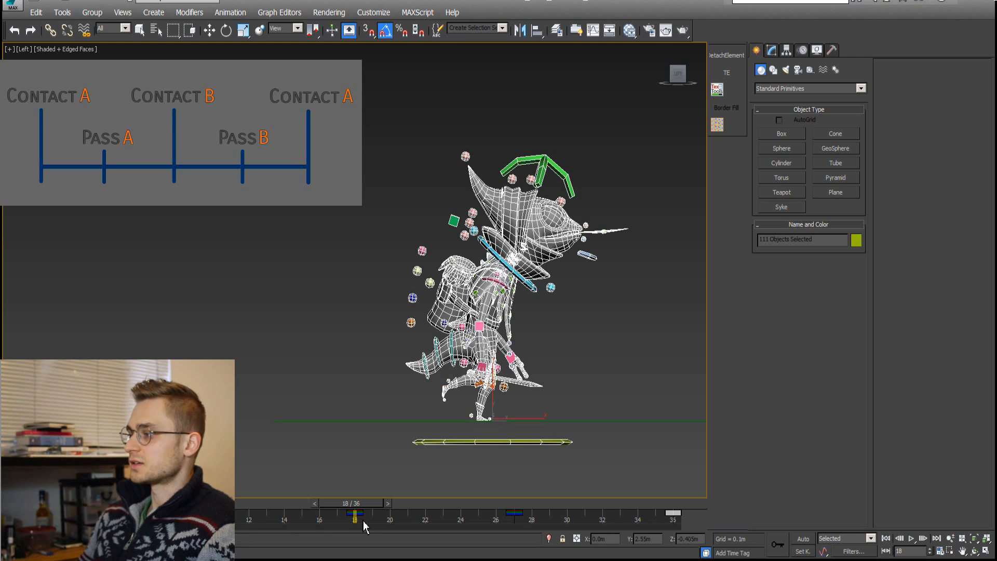
drag(360, 524, 784, 524)
- Play the walk cycle with the rig selected, stop it, clear the selection and restart playback
click(912, 539)
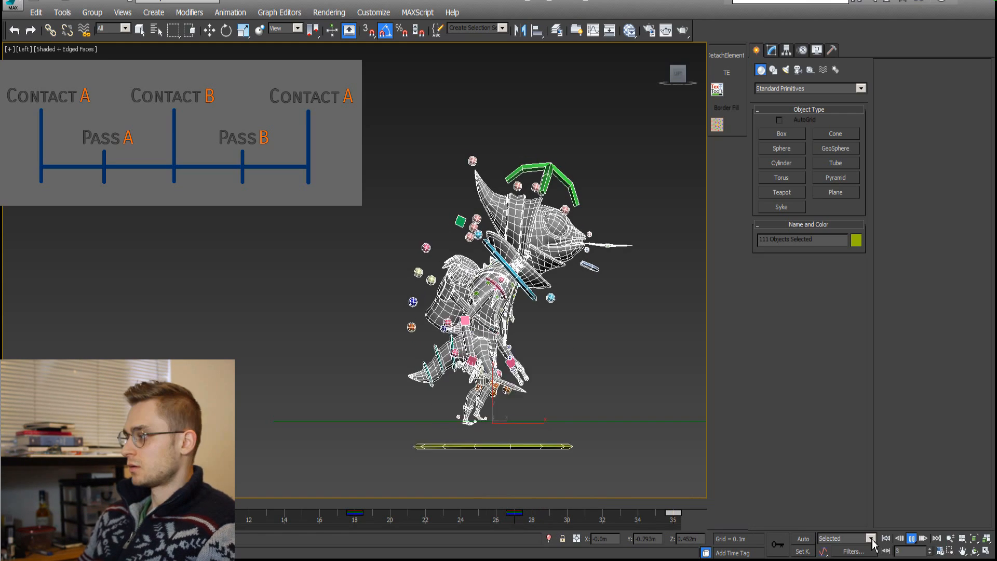
click(911, 540)
key(q)
click(668, 382)
click(911, 540)
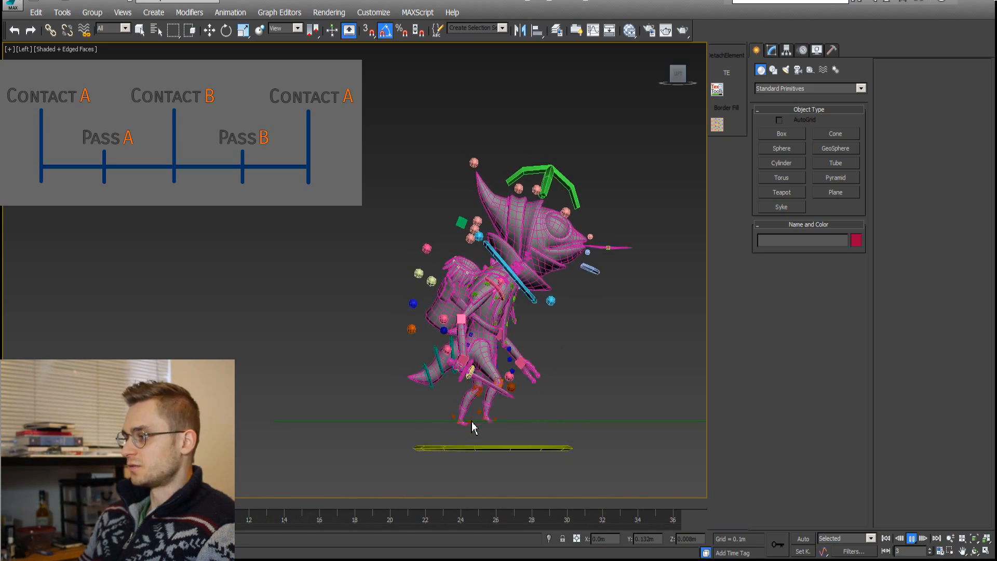
- Examine the looping walk cycle in an orthographic view from several angles and distances, then stop playback
alt+middle_drag(510, 438, 438, 403)
scroll(439, 411, up, 5)
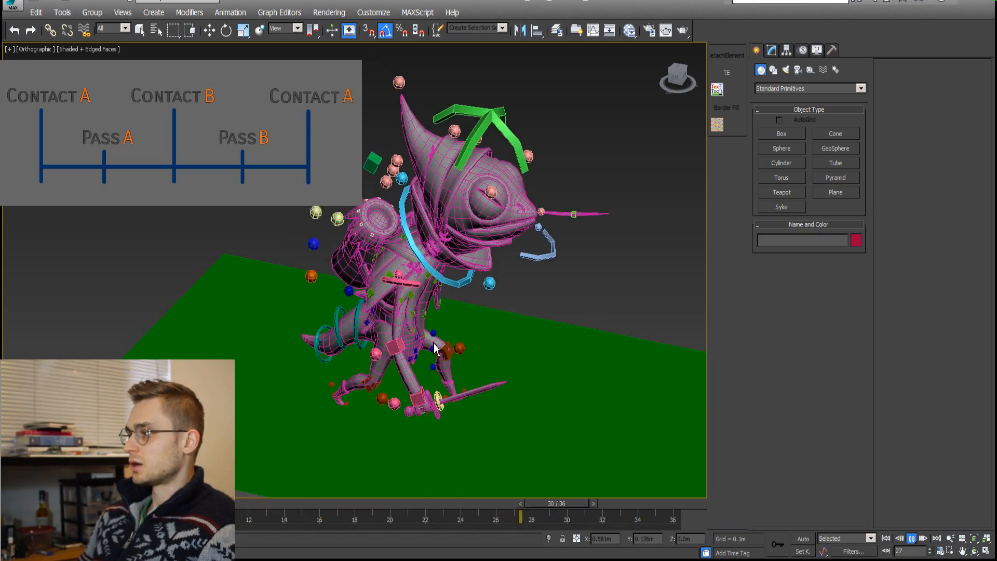
scroll(437, 405, down, 5)
scroll(439, 374, up, 4)
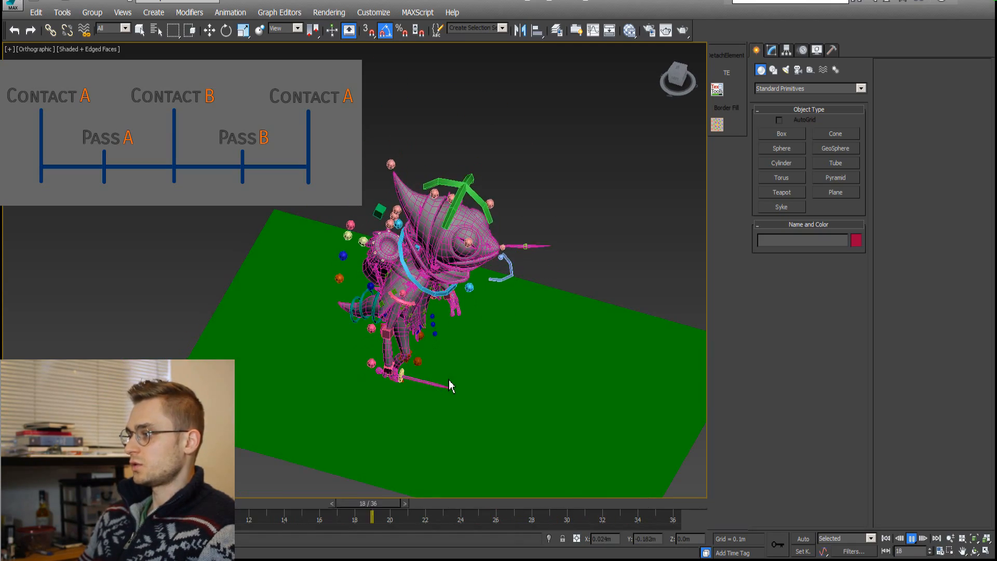
alt+middle_drag(452, 383, 498, 380)
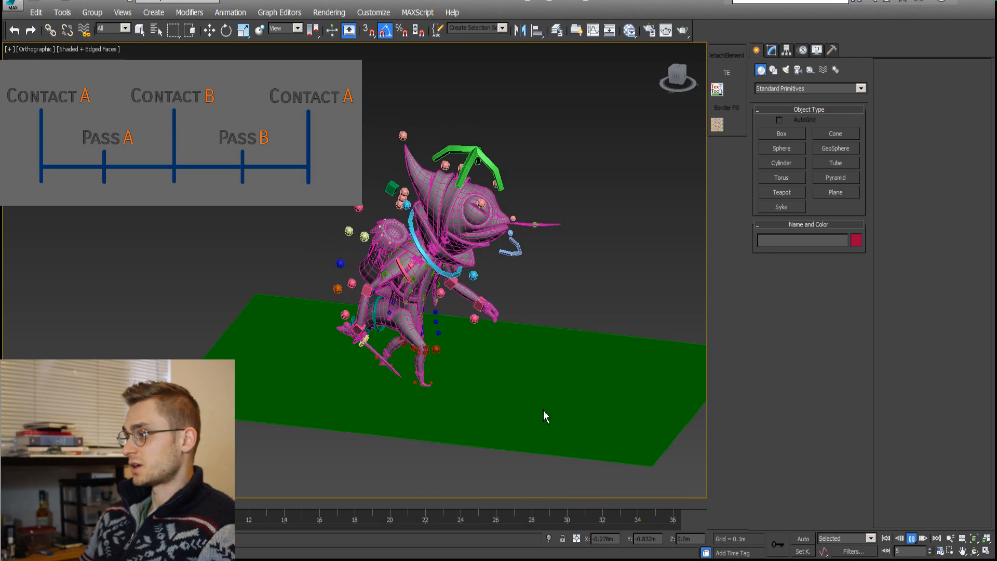
click(911, 539)
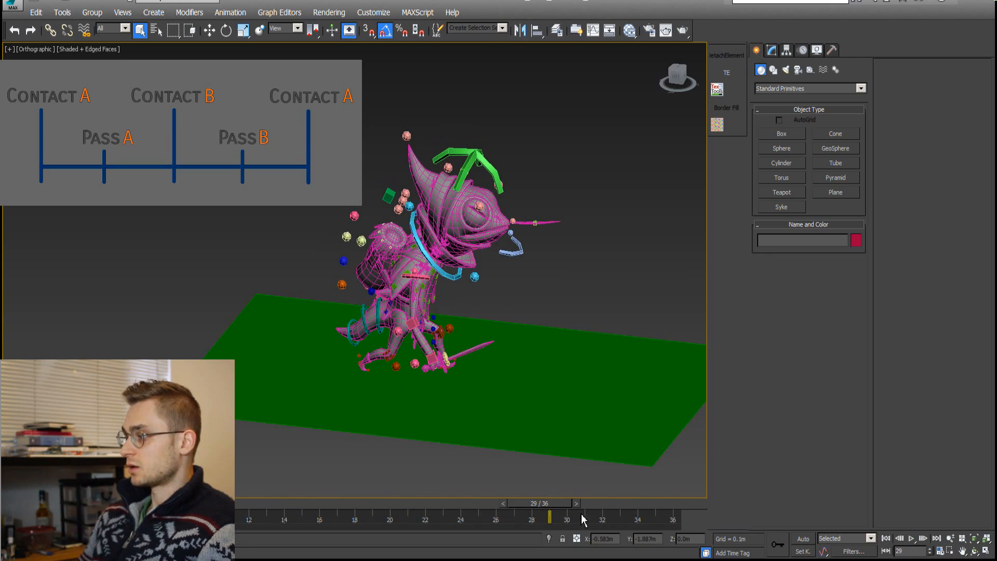
- Select all of the character's rig objects in the side view to inspect the key at frame 18
alt+middle_drag(450, 387, 448, 373)
scroll(448, 373, up, 8)
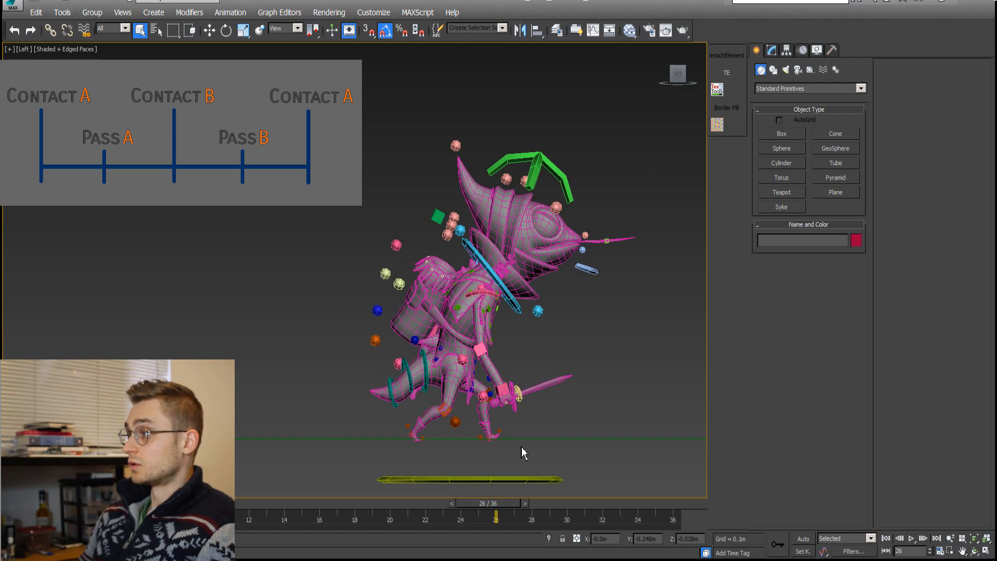
drag(325, 67, 658, 497)
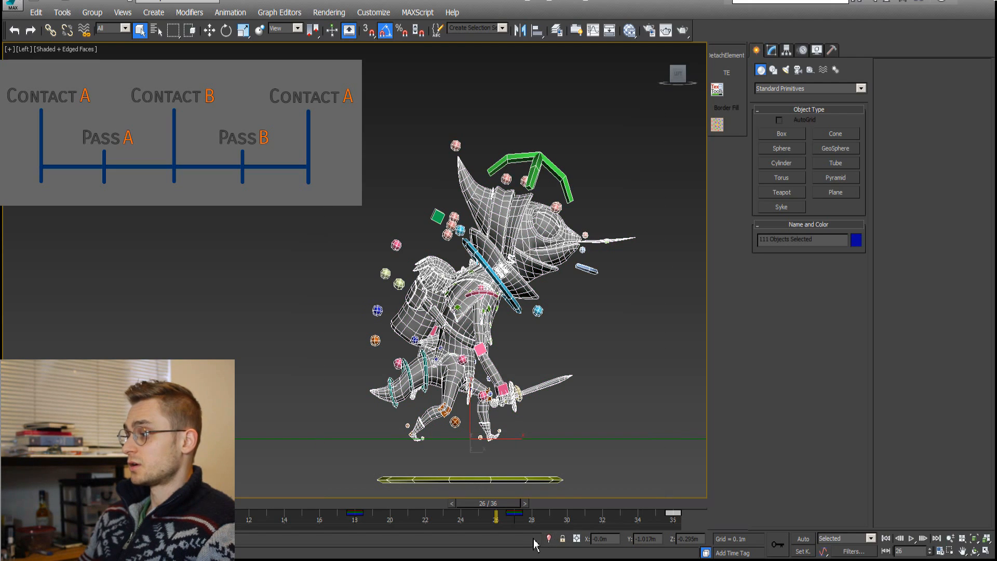
click(355, 513)
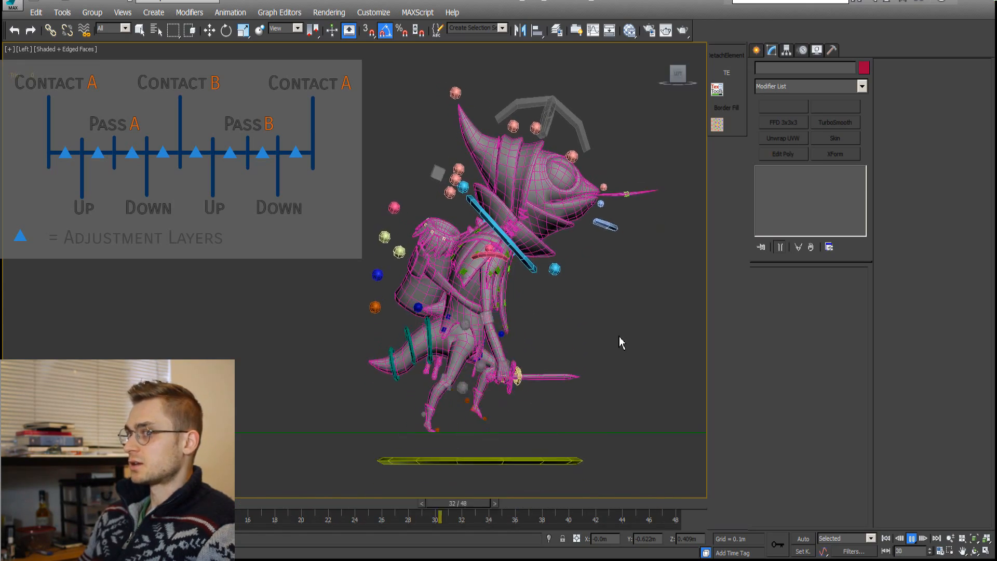
- Select all rig controls of the 48-frame walk cycle to view its keys, clear the selection and play the animation
click(912, 540)
key(ctrl+a)
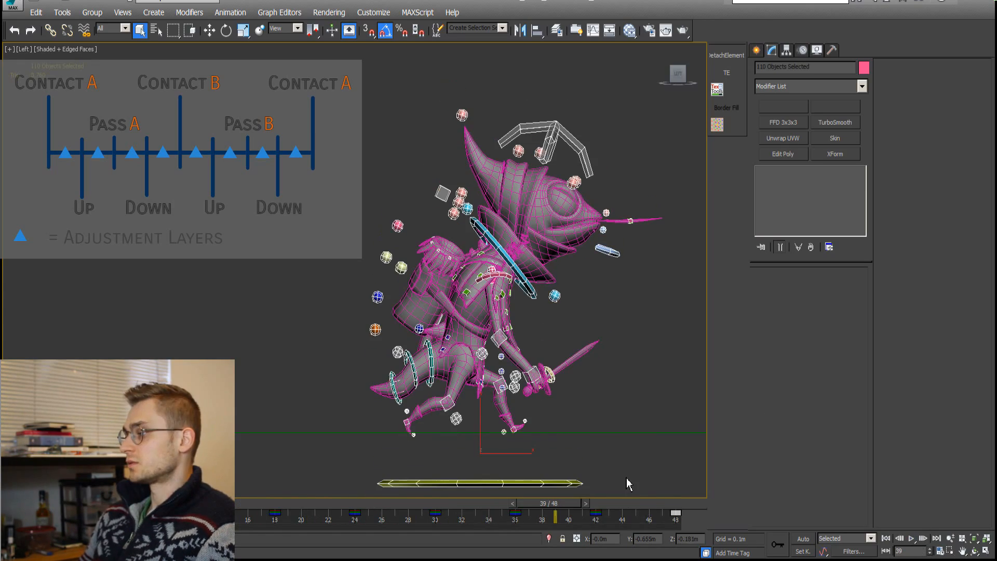
click(628, 431)
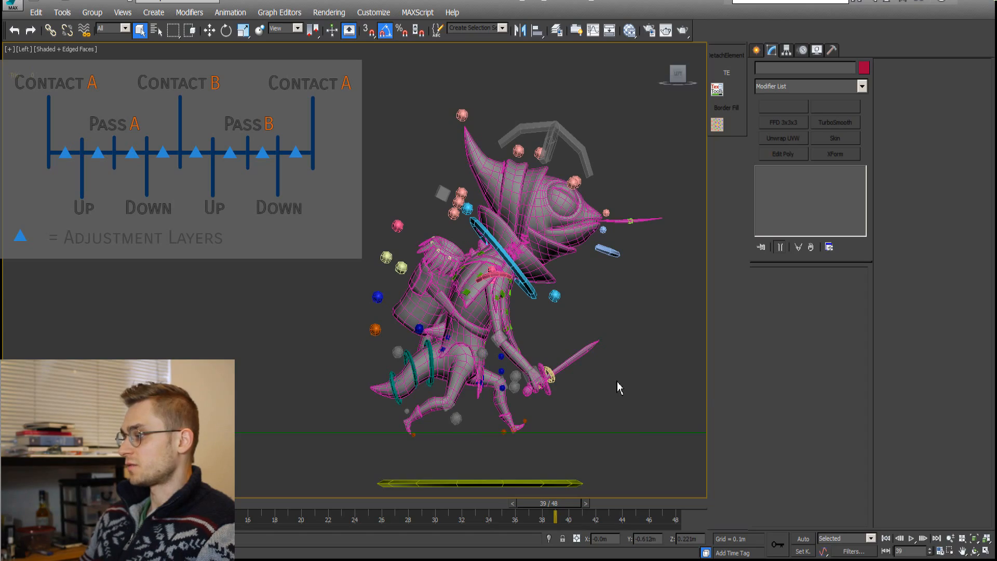
click(912, 540)
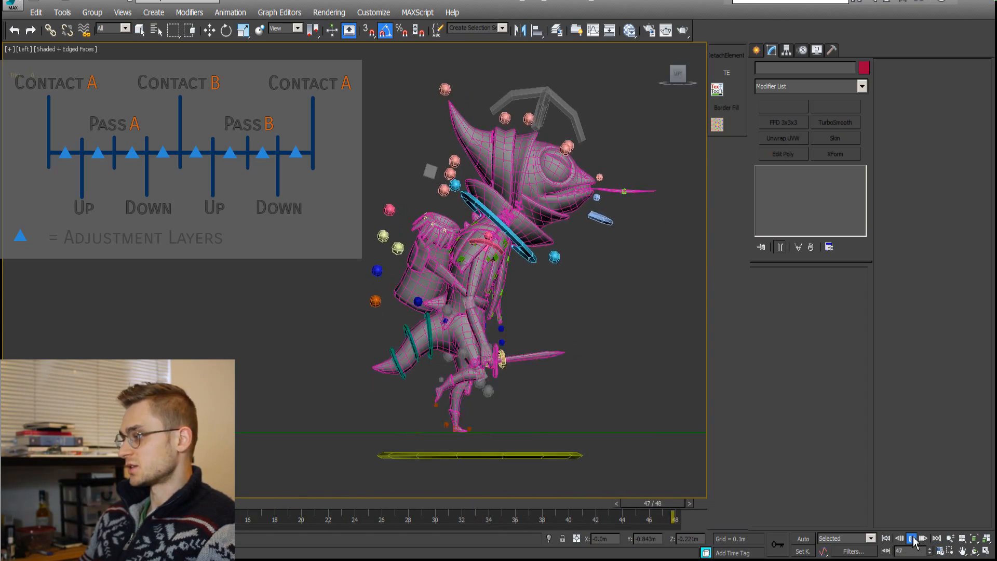
- Stop playback, select all rig controls and compare the keyed poses at frames 0, 24 and 48
click(913, 540)
key(ctrl+a)
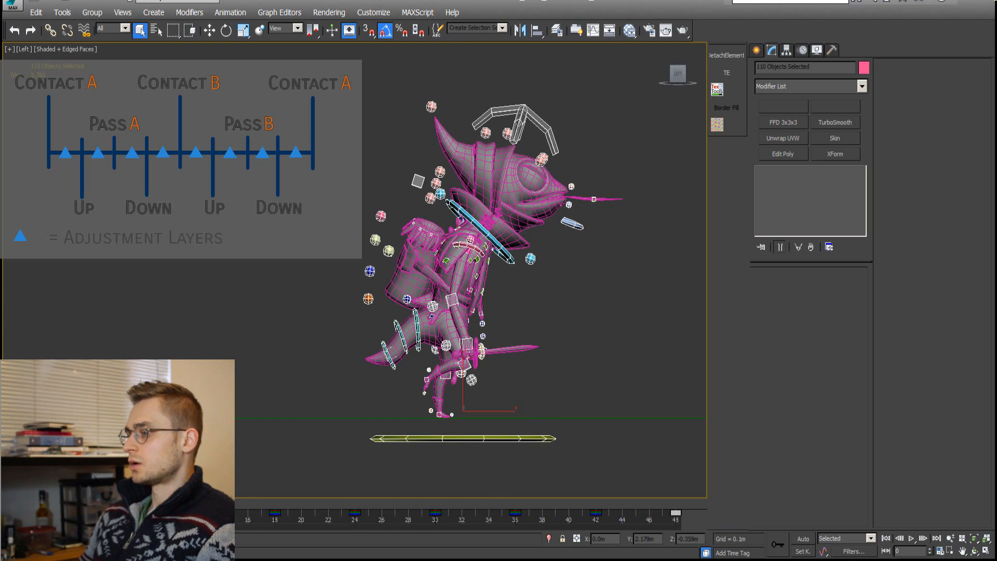
drag(119, 504, 363, 514)
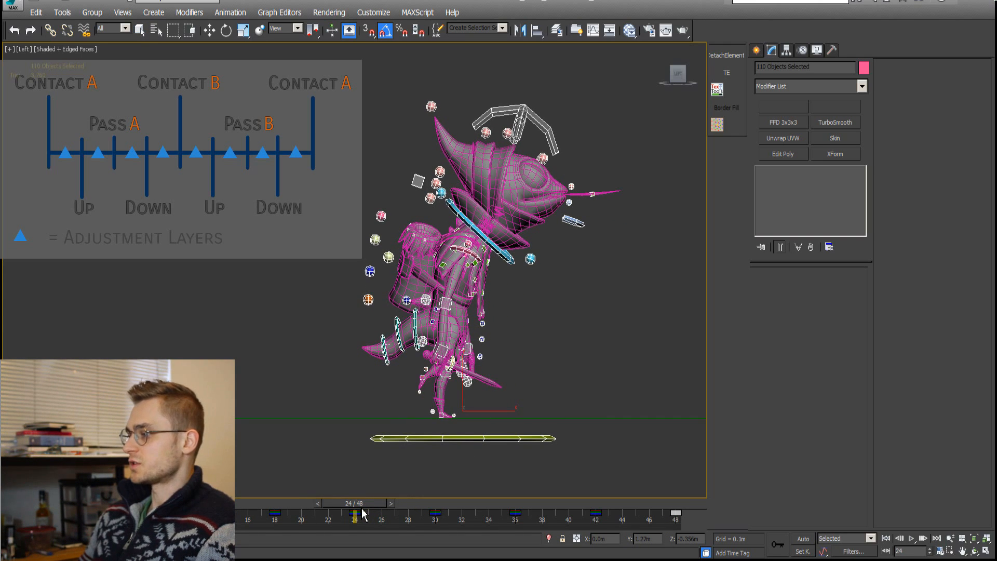
drag(364, 514, 675, 512)
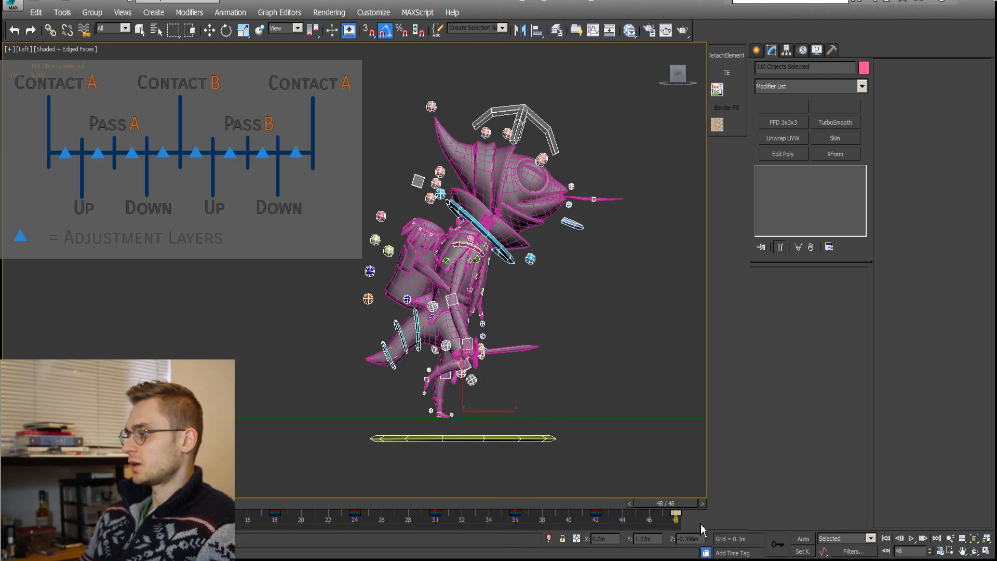
key(q)
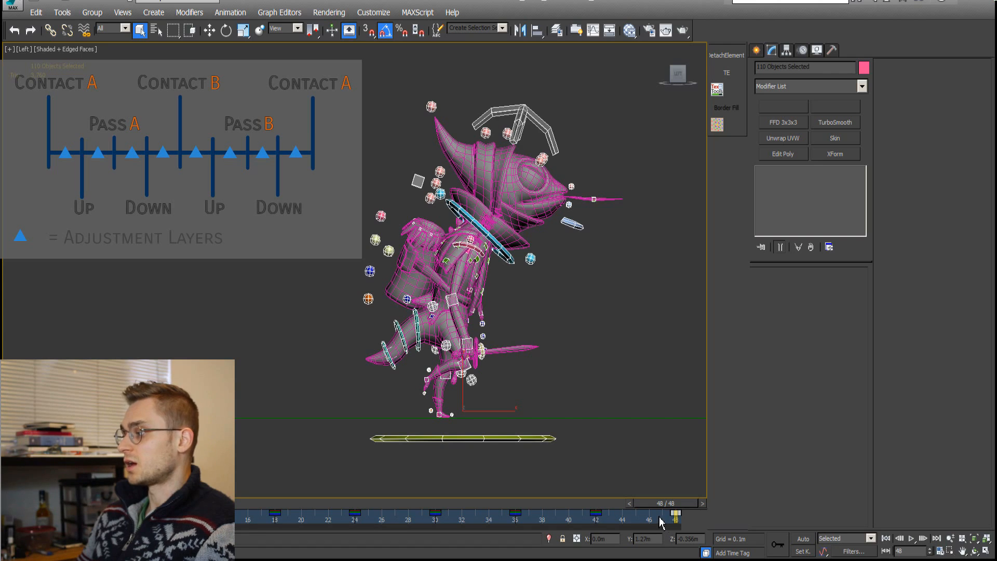
drag(658, 517, 683, 525)
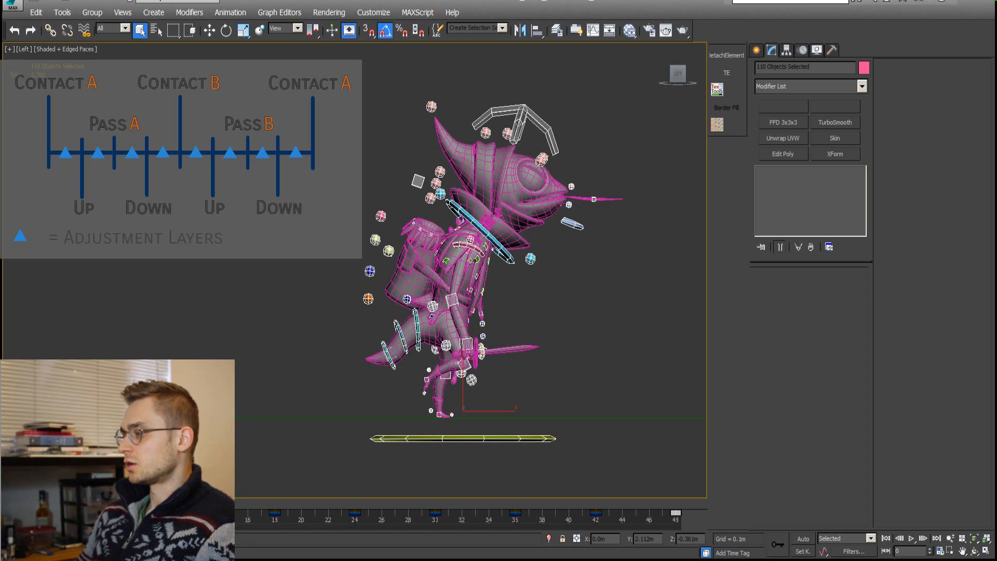
- Scrub from the start of the 48-frame cycle to the keyed pose at frame 36
key(slash)
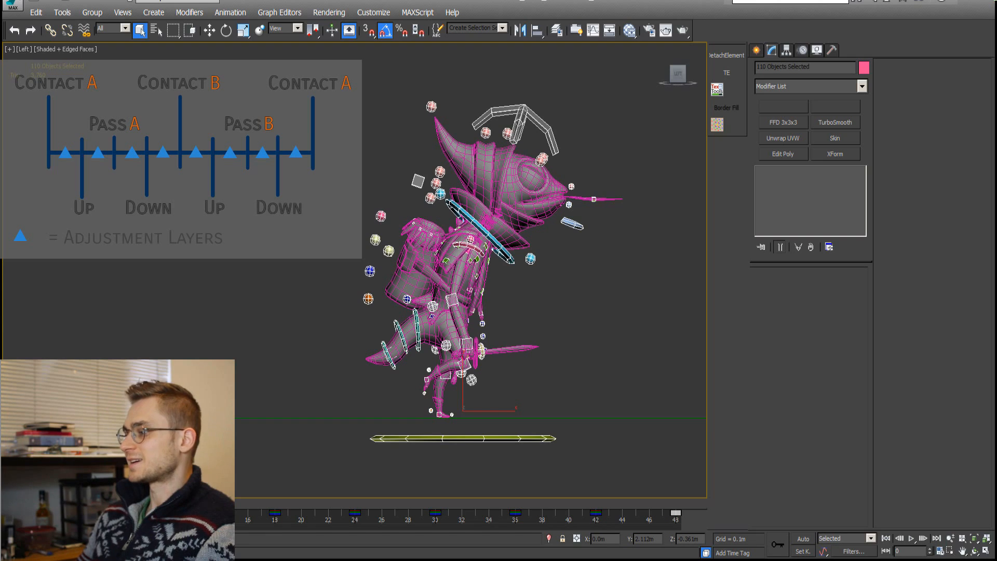
drag(48, 505, 518, 523)
key(q)
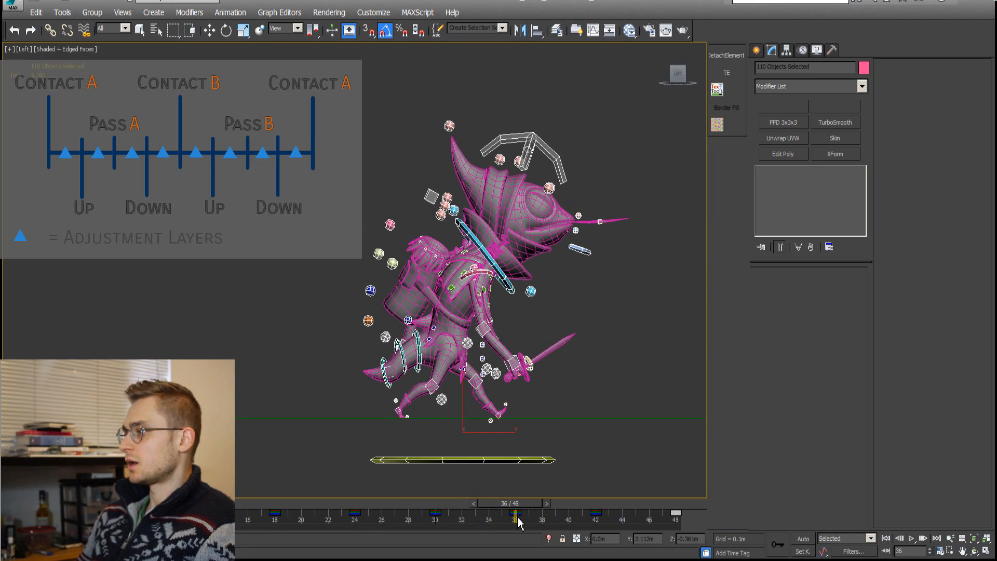
key(q)
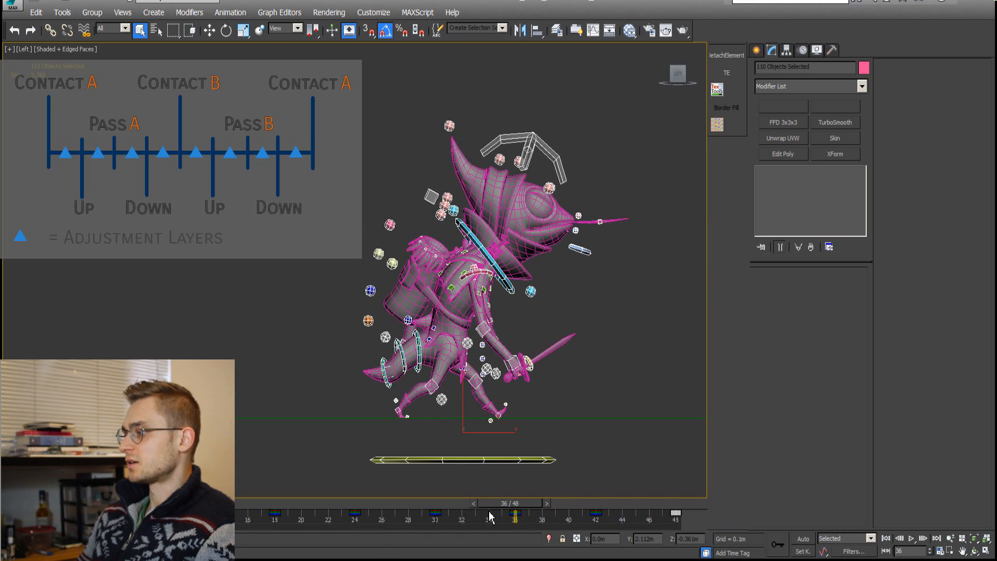
- Scrub back to the keyed pose at frame 6 and examine the position of the feet against the ground line
drag(522, 504, 113, 512)
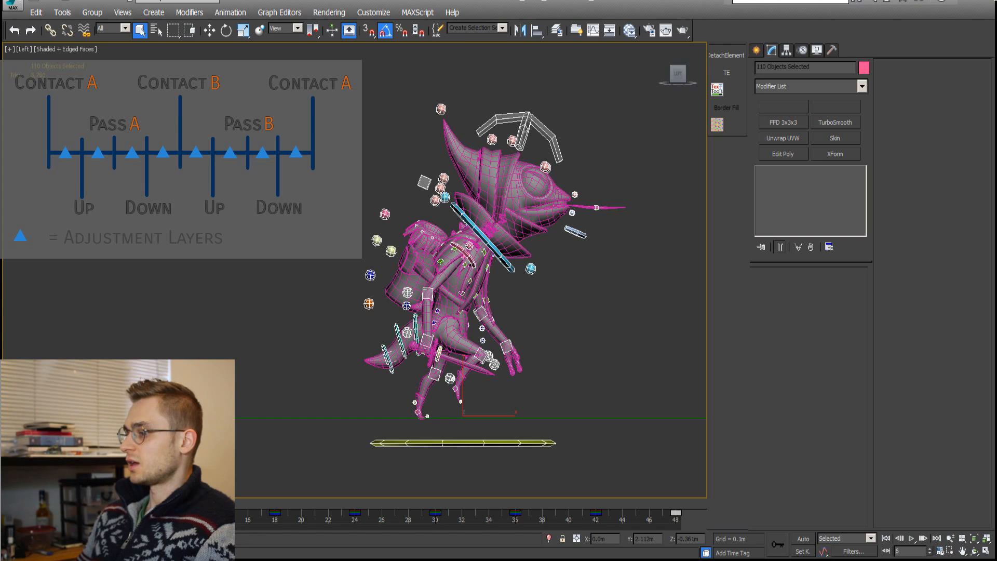
click(115, 514)
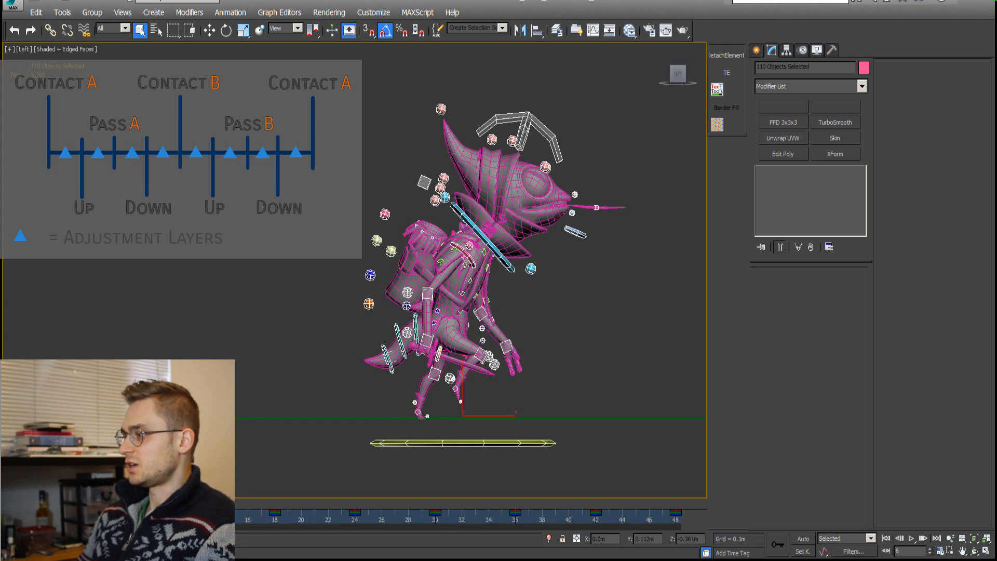
scroll(443, 439, up, 8)
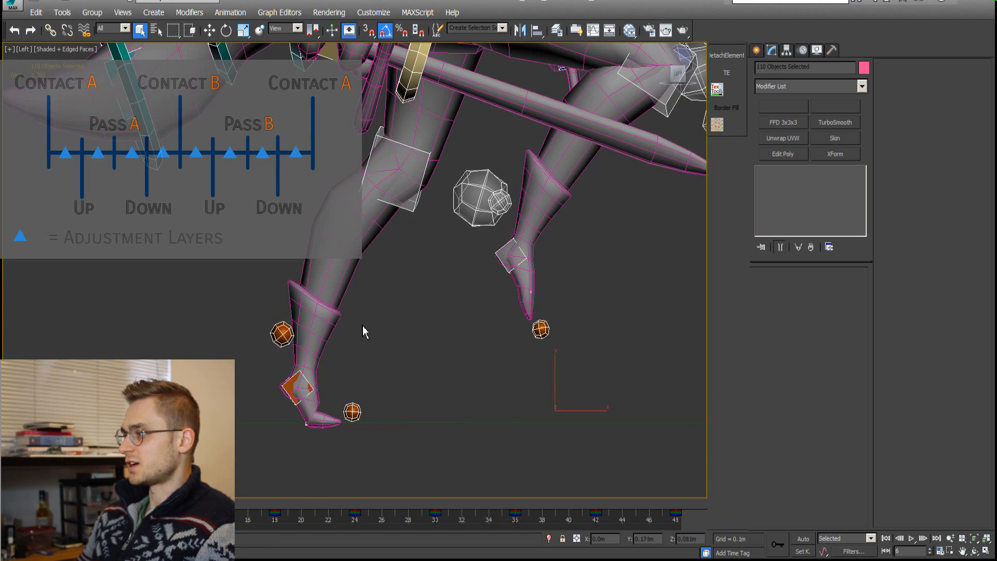
scroll(256, 403, down, 8)
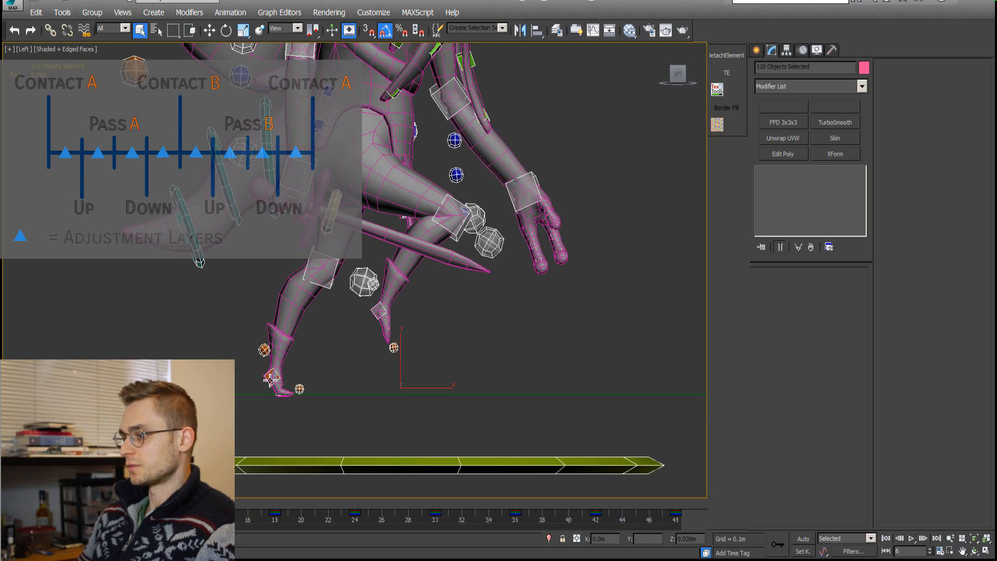
- Scrub to the keyed pose at frame 42 and examine the planted foot and legs up close
click(439, 517)
drag(439, 510, 601, 520)
key(q)
key(q)
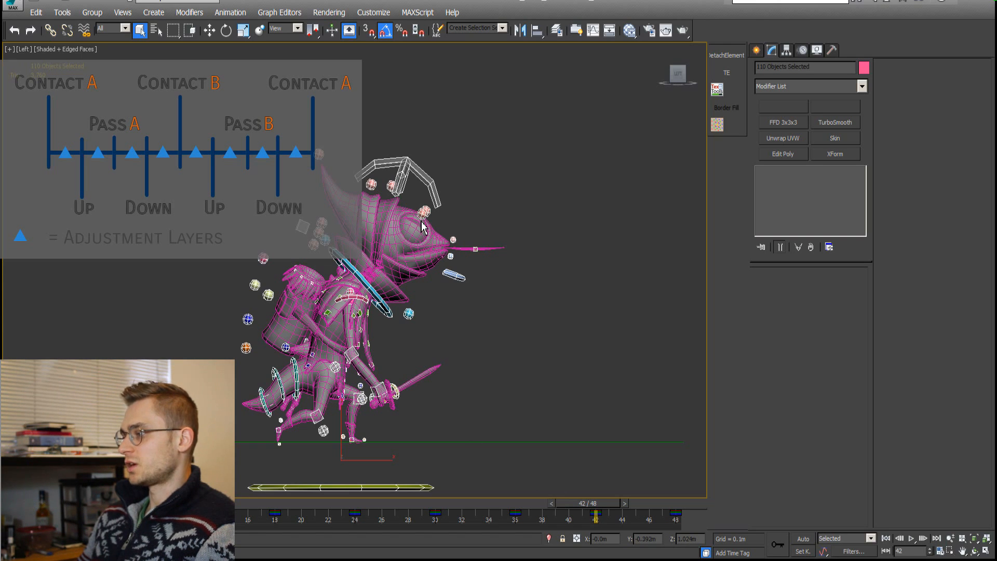
scroll(358, 439, up, 5)
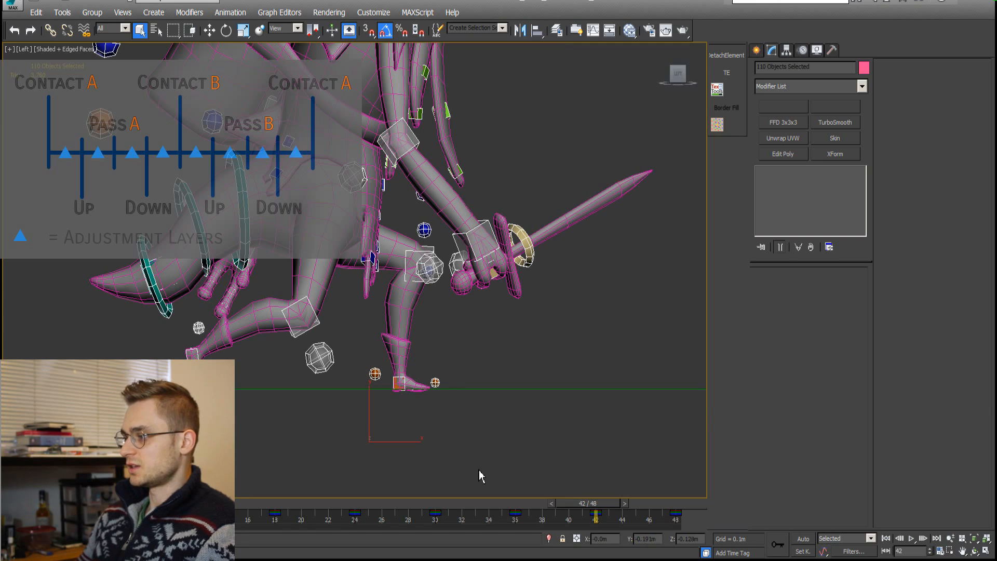
mouse_move(600, 517)
mouse_down()
mouse_move(557, 519)
mouse_move(598, 519)
mouse_move(564, 529)
mouse_move(640, 526)
mouse_move(603, 520)
mouse_up()
scroll(595, 489, down, 5)
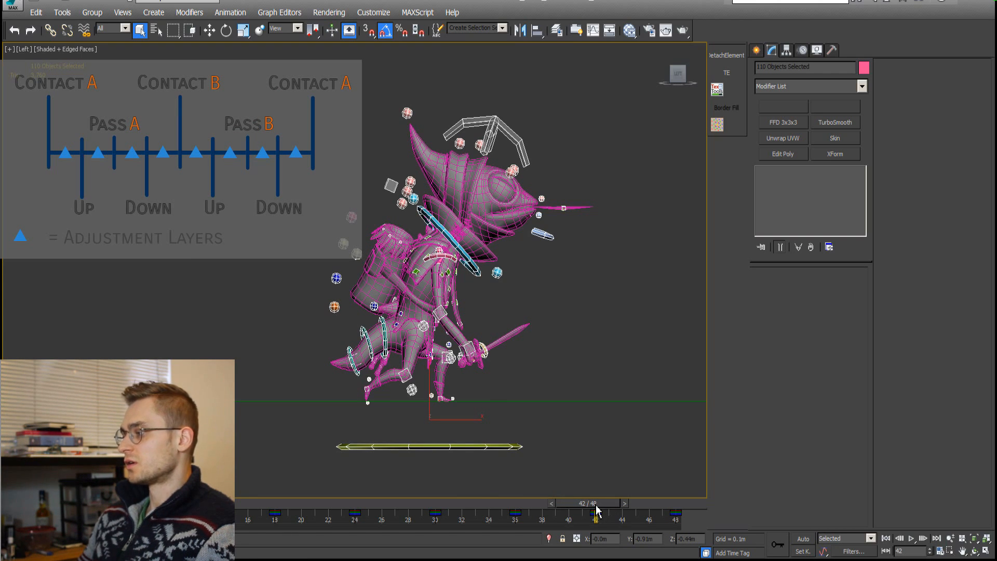
- Select all rig controls and all their keys in the Curve Editor, examine the repeated cycles, and scrub through the poses up close
drag(595, 512, 625, 526)
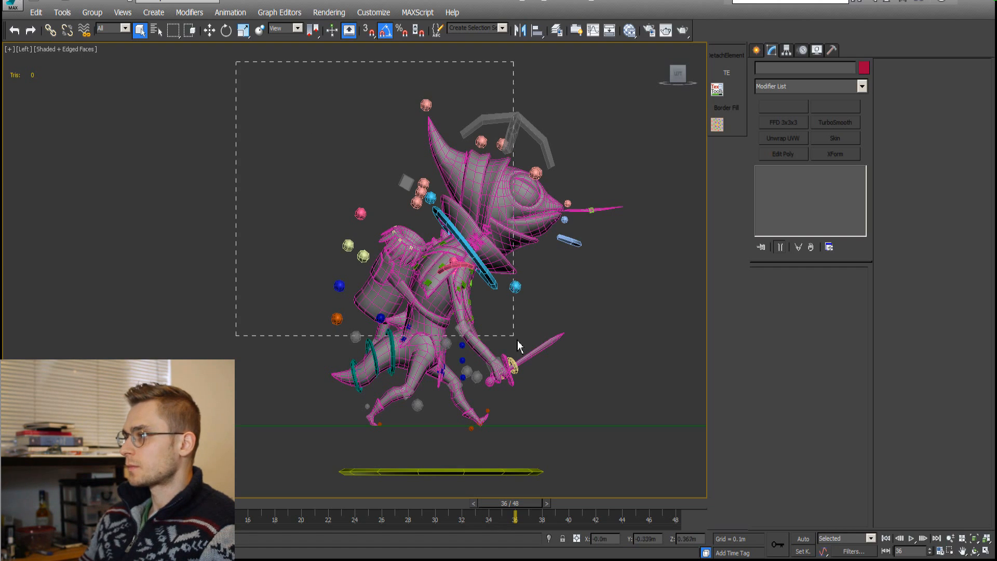
drag(517, 341, 644, 514)
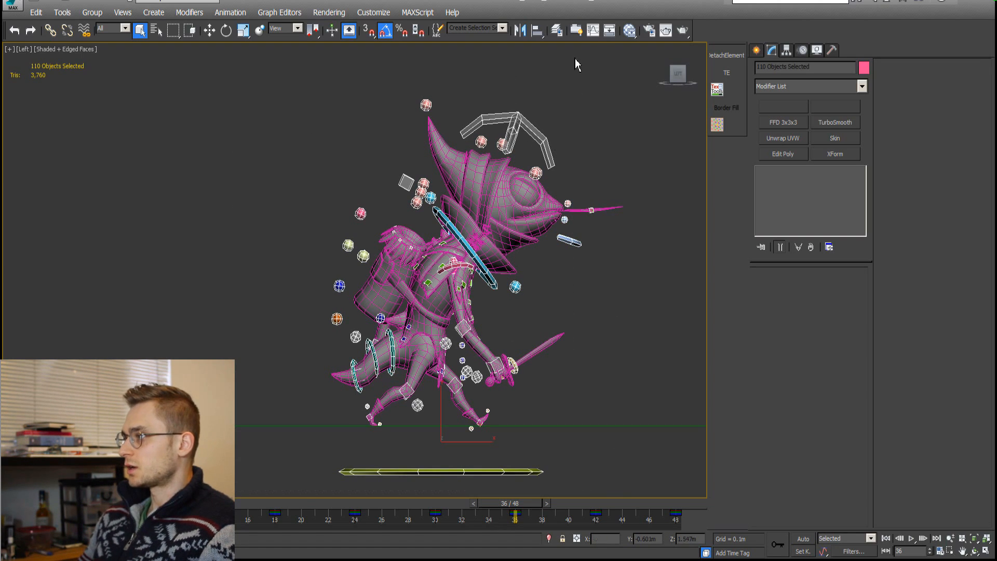
click(593, 31)
scroll(364, 260, down, 3)
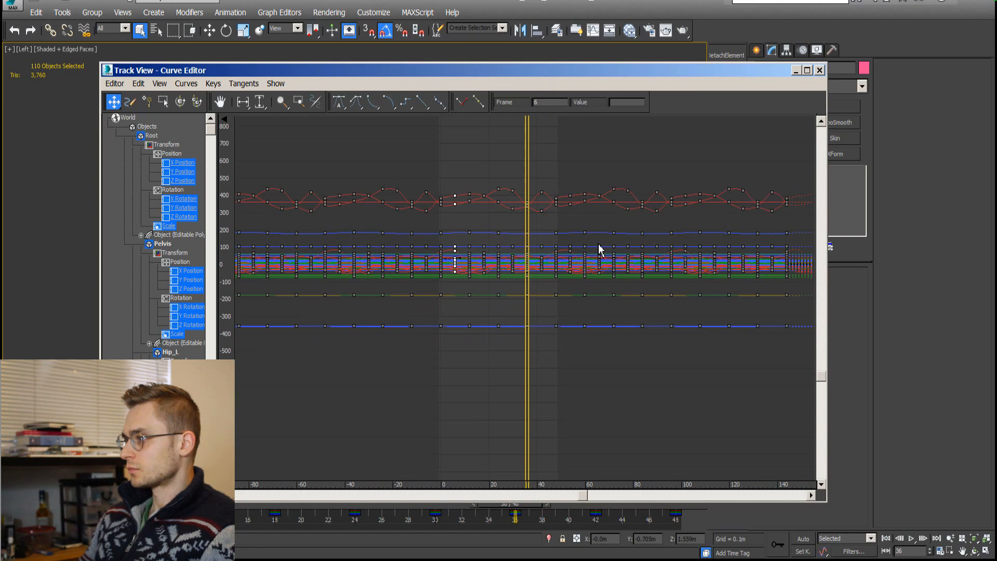
scroll(555, 258, down, 4)
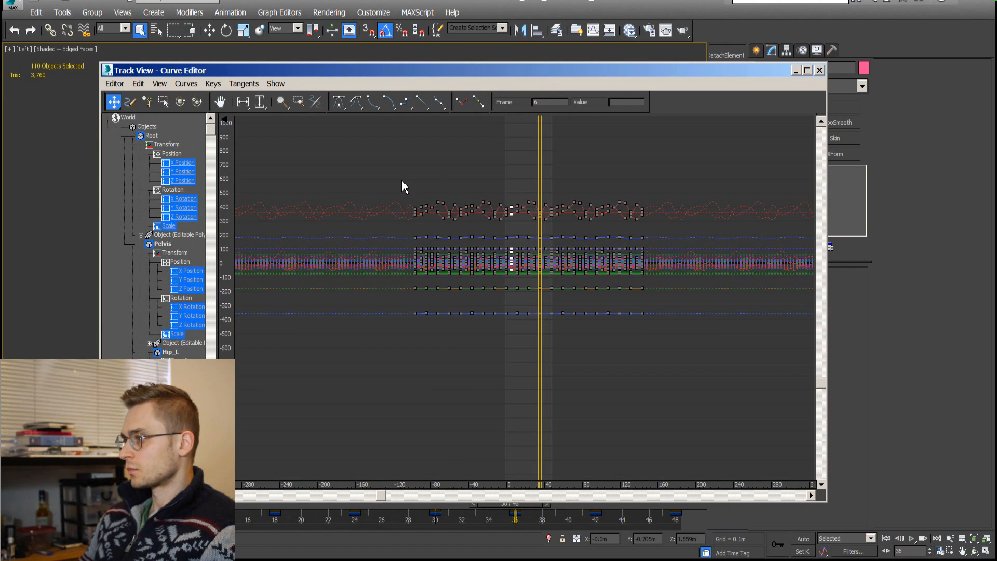
drag(399, 179, 662, 364)
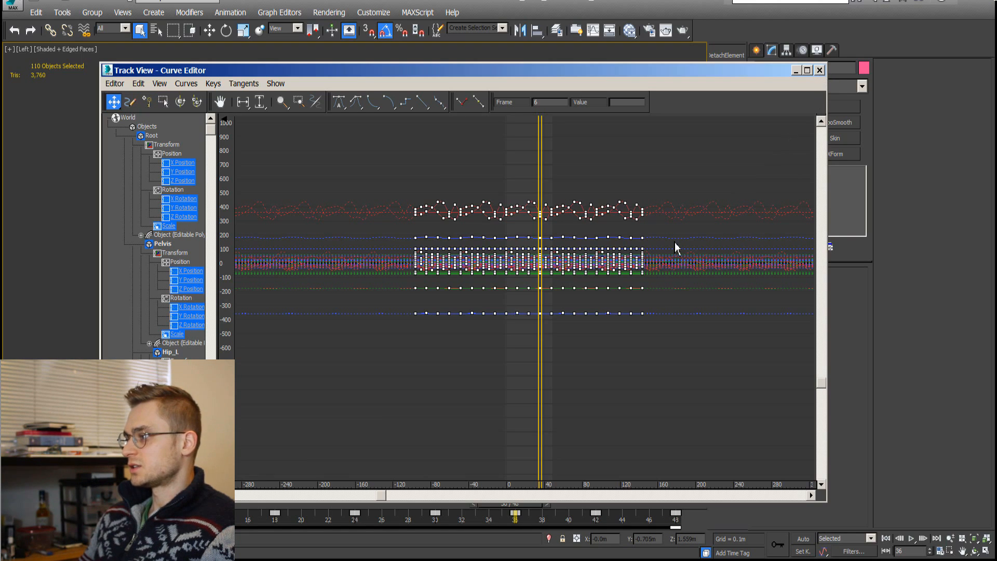
key(alt+F4)
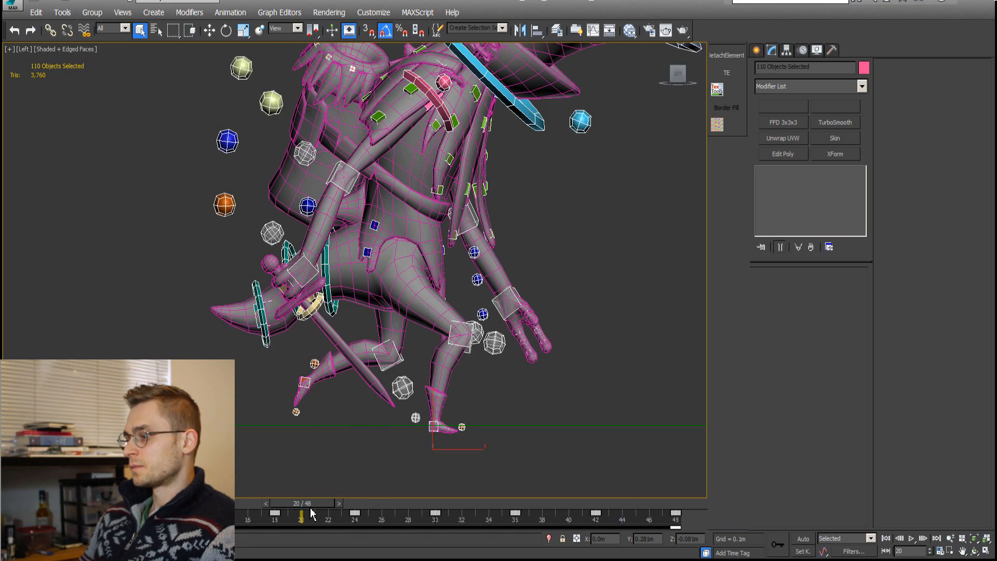
drag(311, 507, 360, 524)
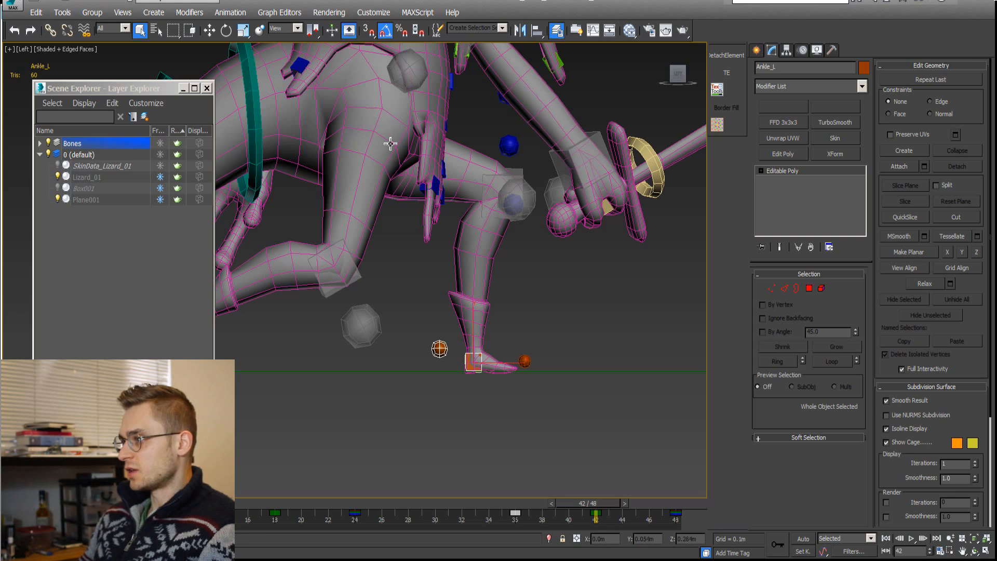
- Check the left knee and ankle controls at frame 42, and scrub to frame 40 to examine the left foot against the ground
click(499, 189)
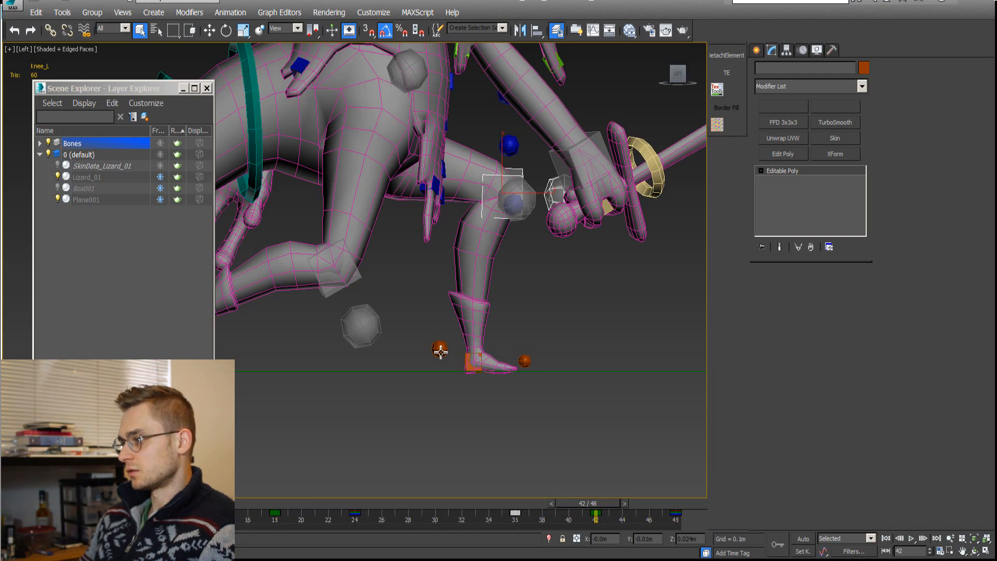
click(442, 352)
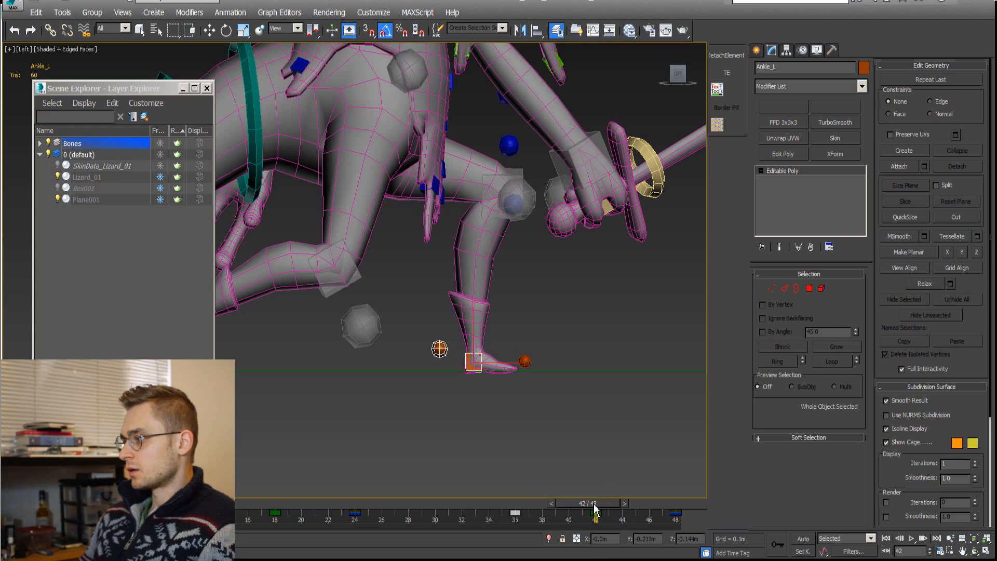
drag(603, 508, 569, 517)
key(q)
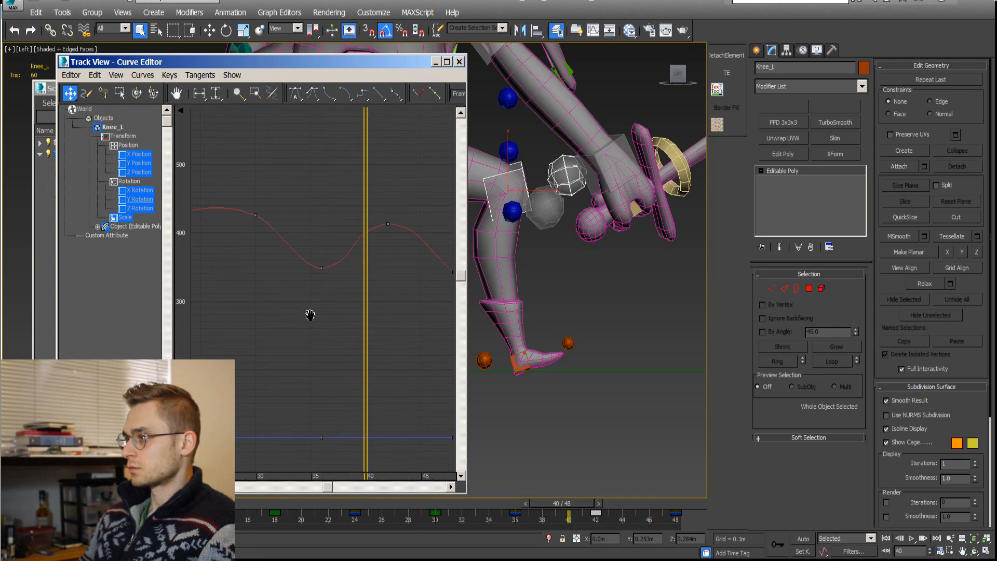
- Select Knee_L's X Rotation key at frame 42 in the Curve Editor and lower its incoming tangent handle slightly
ctrl+alt+middle_drag(355, 261, 405, 196)
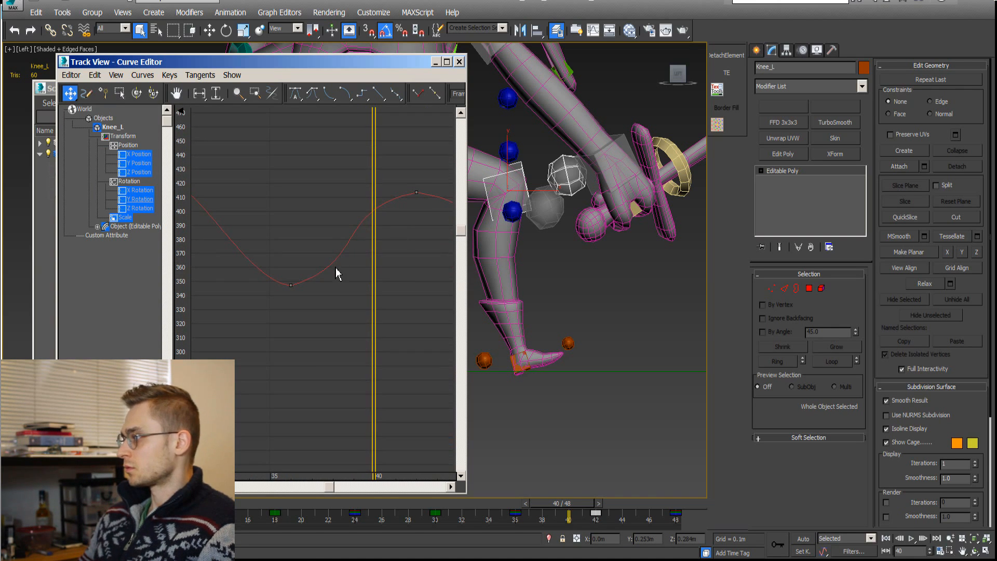
ctrl+alt+middle_drag(326, 260, 351, 236)
middle_drag(356, 279, 305, 313)
drag(385, 192, 413, 224)
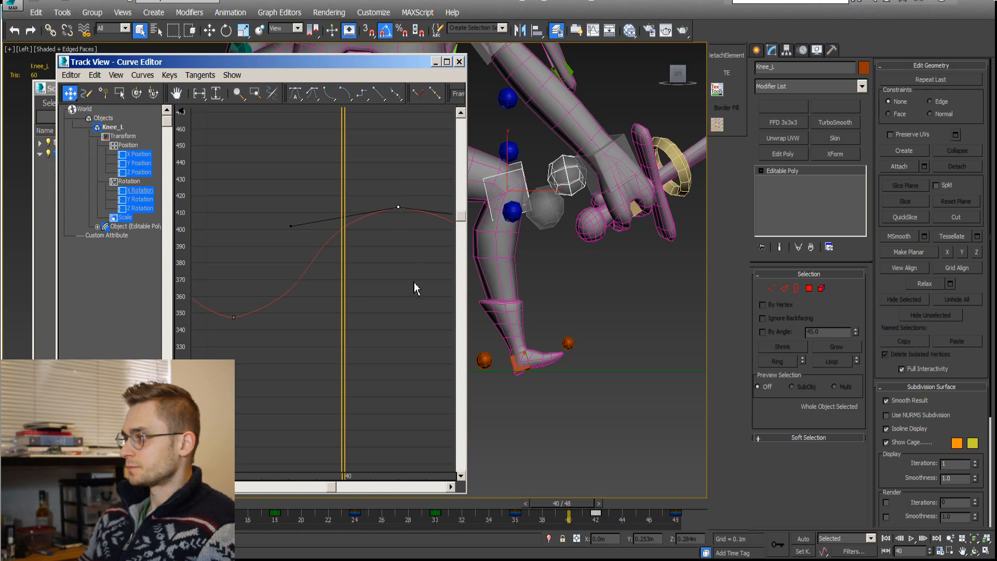
scroll(369, 292, down, 4)
middle_drag(370, 292, 337, 261)
drag(339, 189, 391, 272)
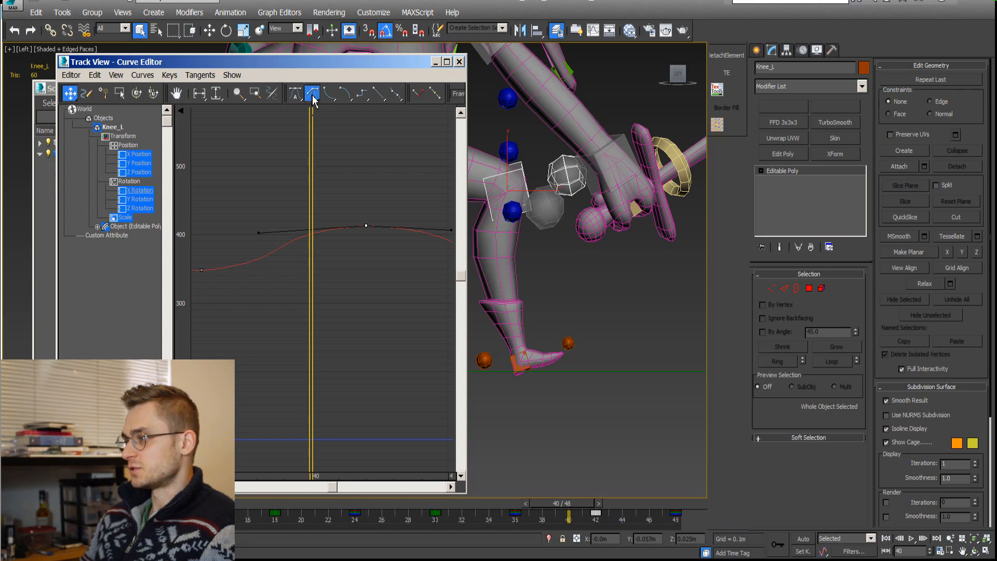
mouse_move(355, 235)
ctrl+alt+middle_down()
mouse_move(364, 249)
mouse_move(350, 249)
mouse_move(370, 261)
mouse_move(364, 249)
ctrl+alt+middle_up()
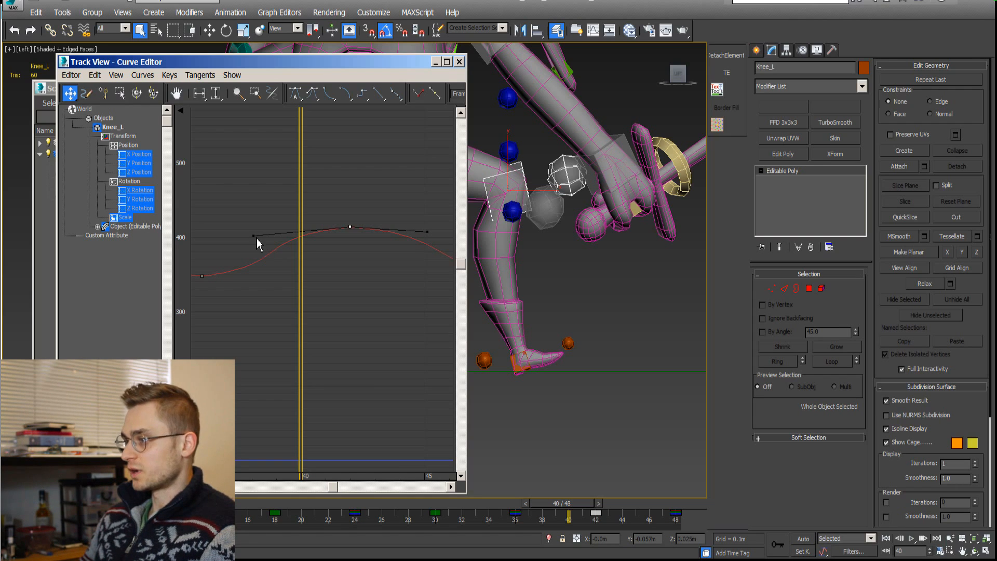
mouse_move(257, 238)
mouse_down()
mouse_move(261, 261)
mouse_move(253, 218)
mouse_move(271, 262)
mouse_move(253, 261)
mouse_move(254, 236)
mouse_move(253, 247)
mouse_up()
middle_drag(254, 247, 233, 284)
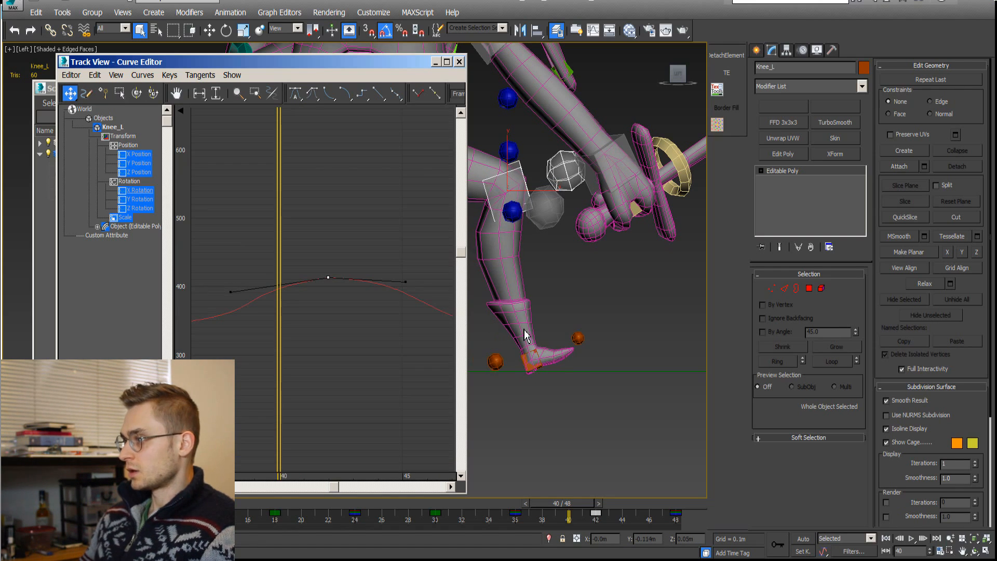
- Select Hip_L and try raising the incoming tangent of its X Rotation key at frame 42 to lower the left foot at frame 40
middle_click(555, 279)
middle_drag(555, 283, 618, 313)
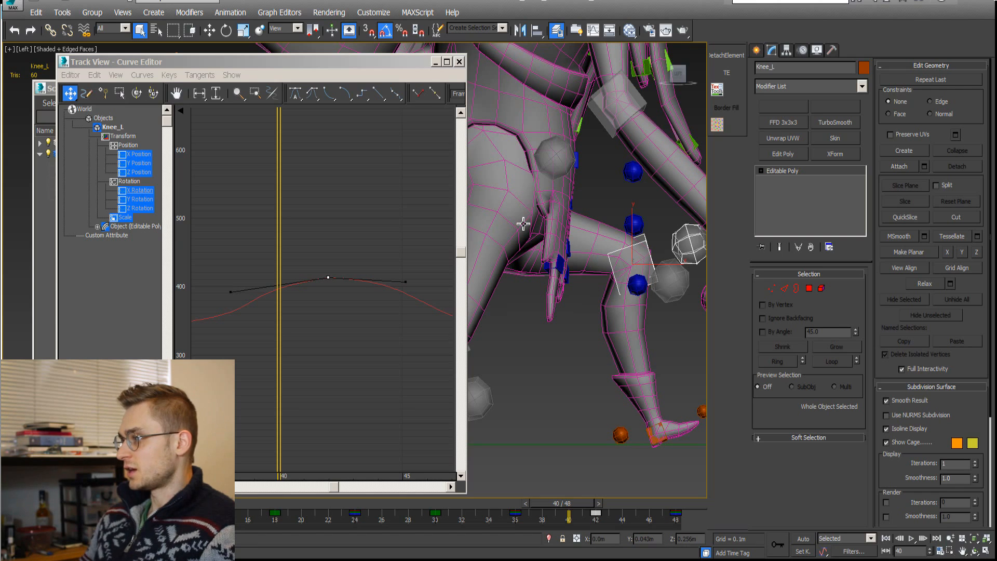
key(F3)
scroll(535, 229, up, 8)
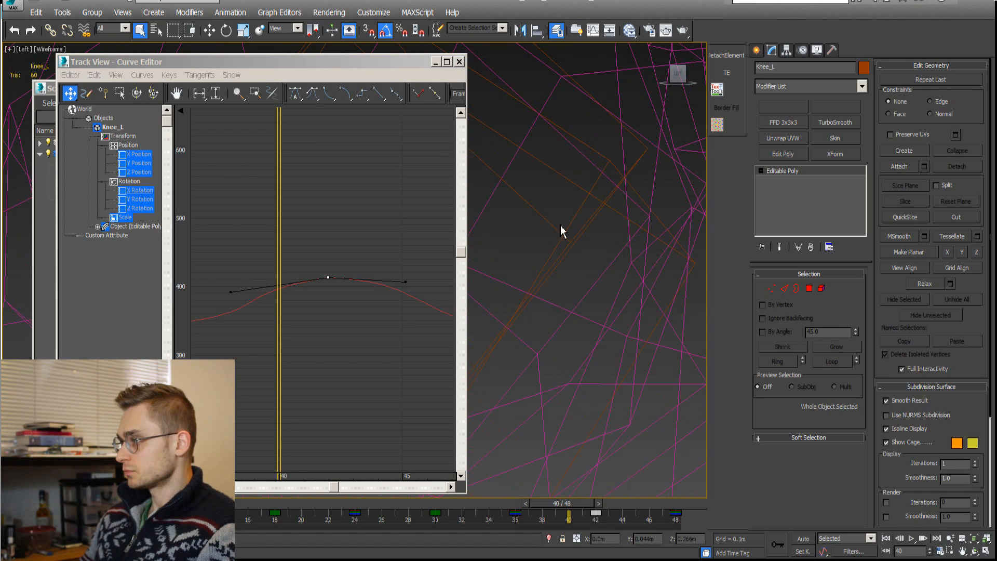
click(582, 208)
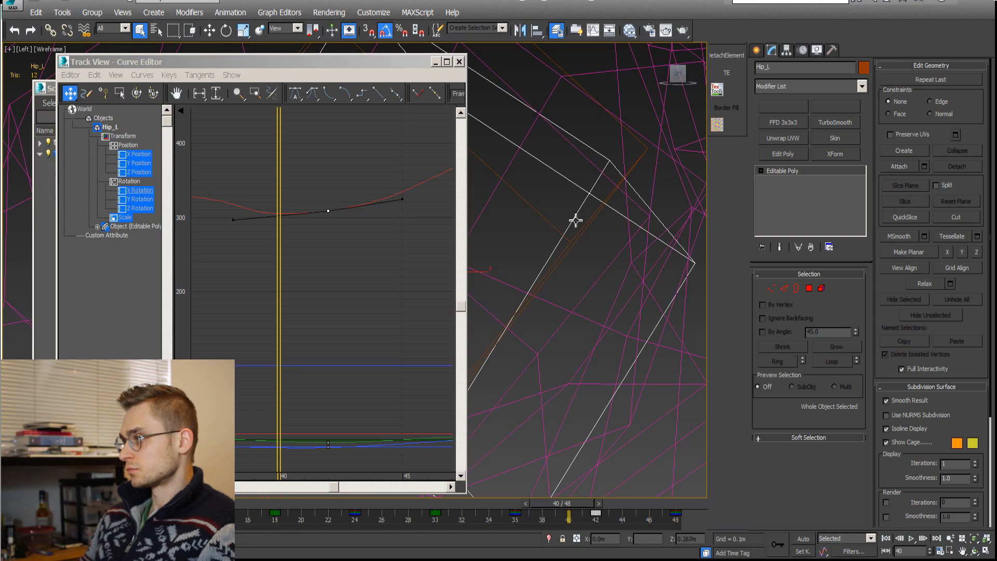
key(F3)
scroll(519, 287, down, 10)
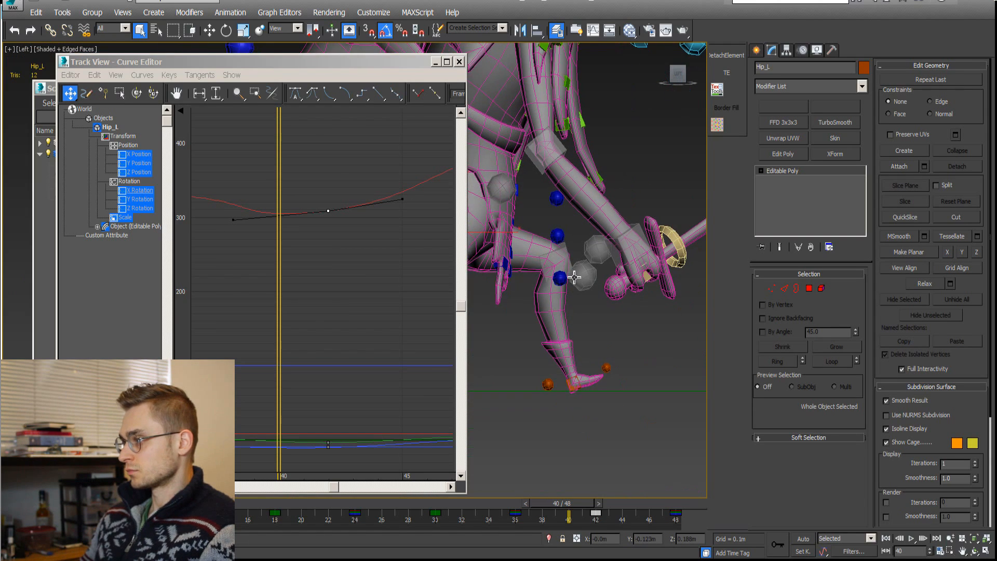
scroll(573, 310, up, 3)
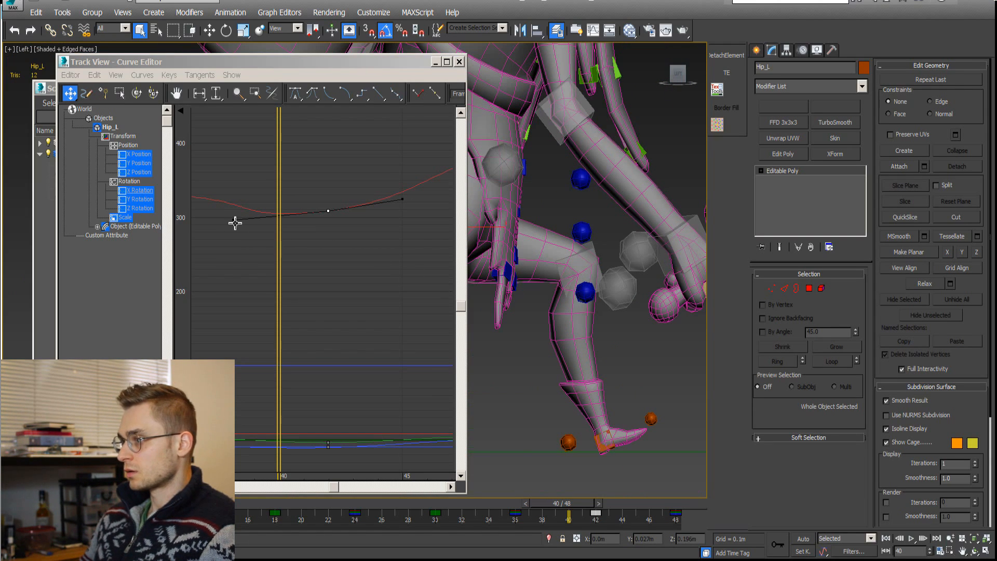
mouse_move(235, 224)
mouse_down()
mouse_move(238, 198)
mouse_move(234, 209)
mouse_up()
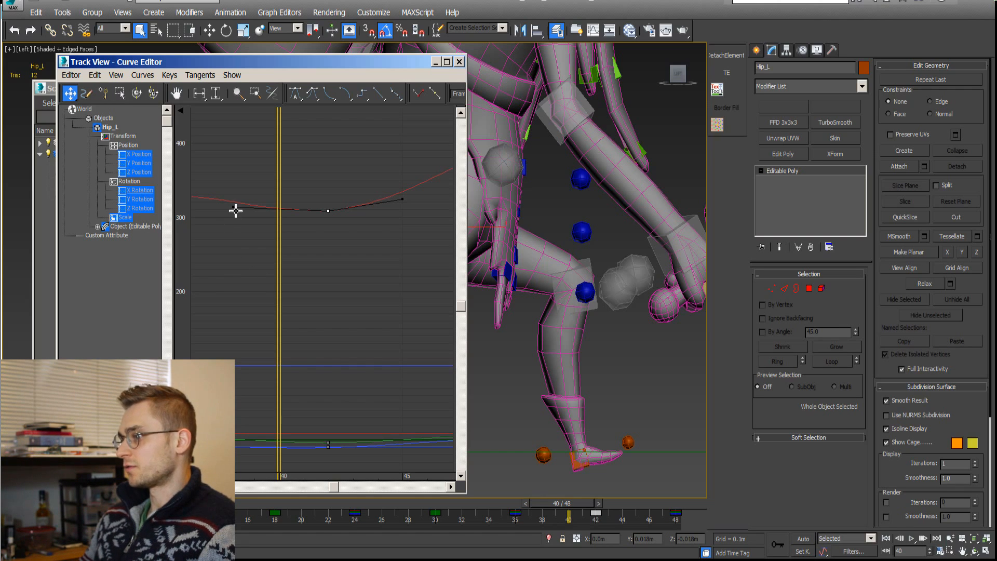
drag(236, 213, 236, 216)
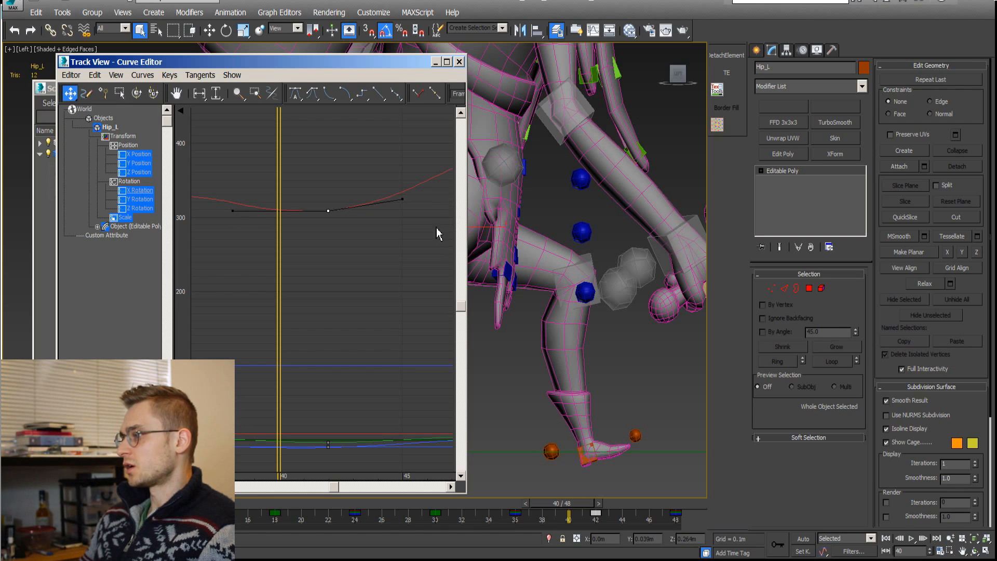
- Check the curves of Knee_L and Ankle_L, and scrub back to frame 39 to examine the foot's contact with the ground
click(571, 283)
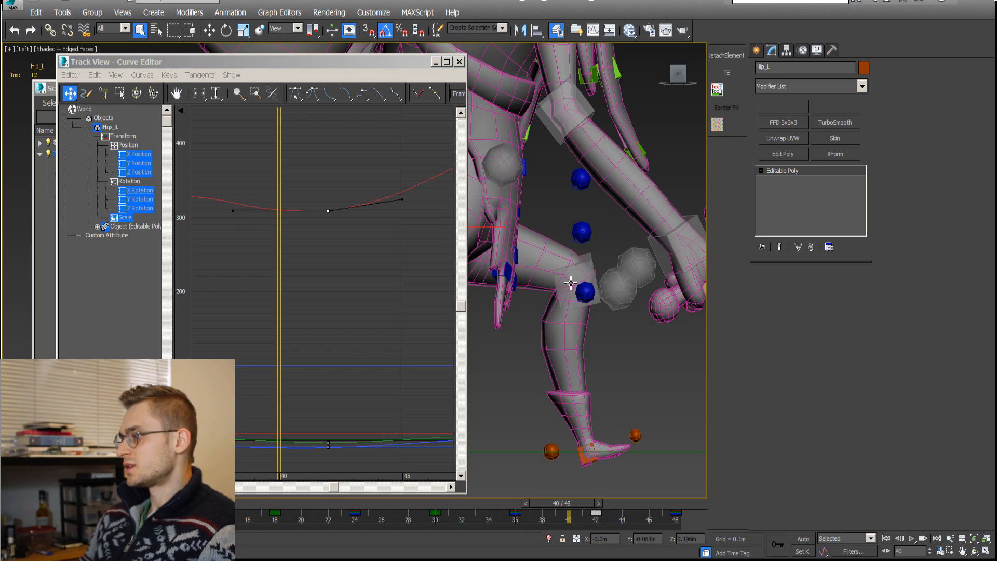
click(588, 304)
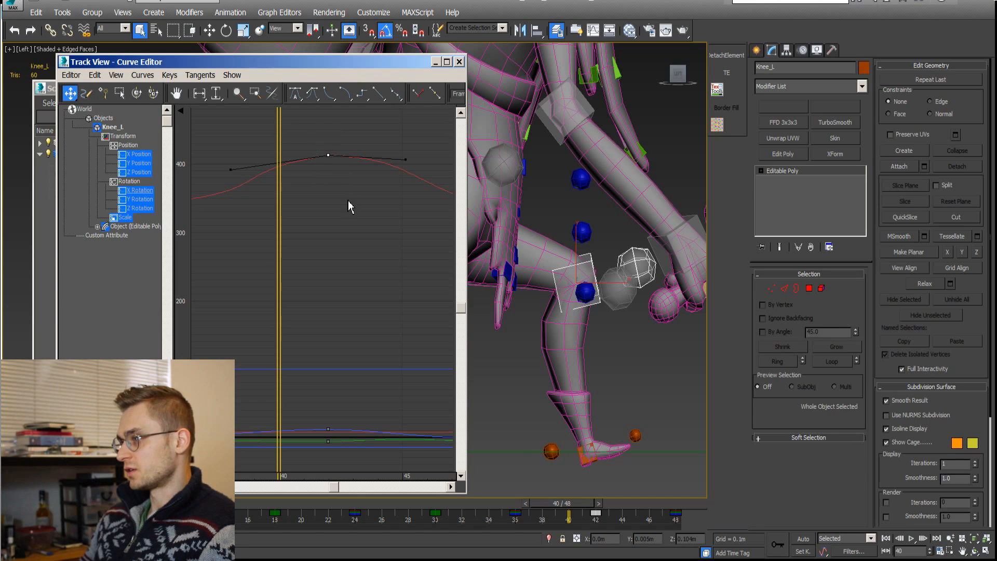
click(552, 452)
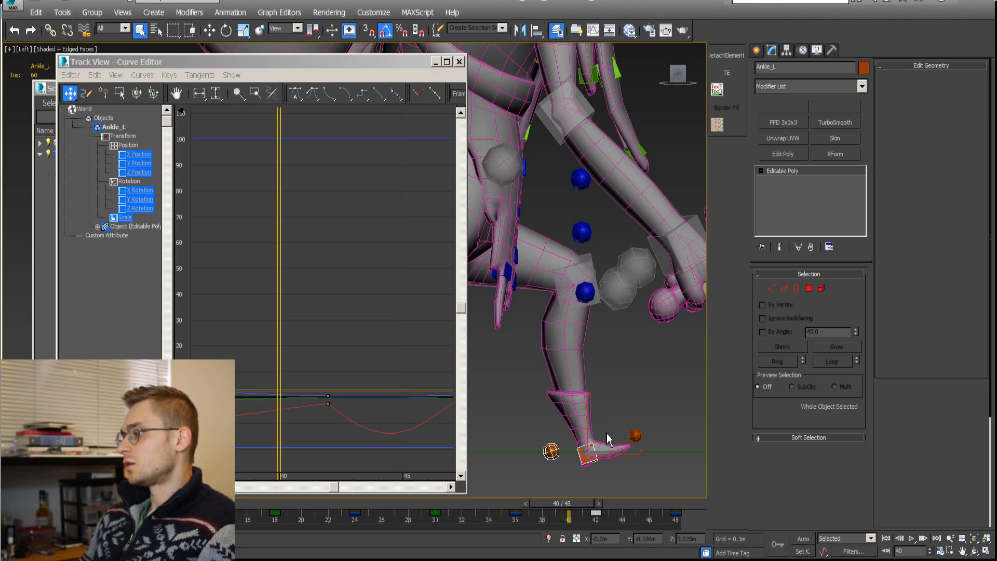
mouse_move(570, 504)
mouse_down()
mouse_move(533, 503)
mouse_move(601, 503)
mouse_move(535, 503)
mouse_move(574, 504)
mouse_move(565, 508)
mouse_up()
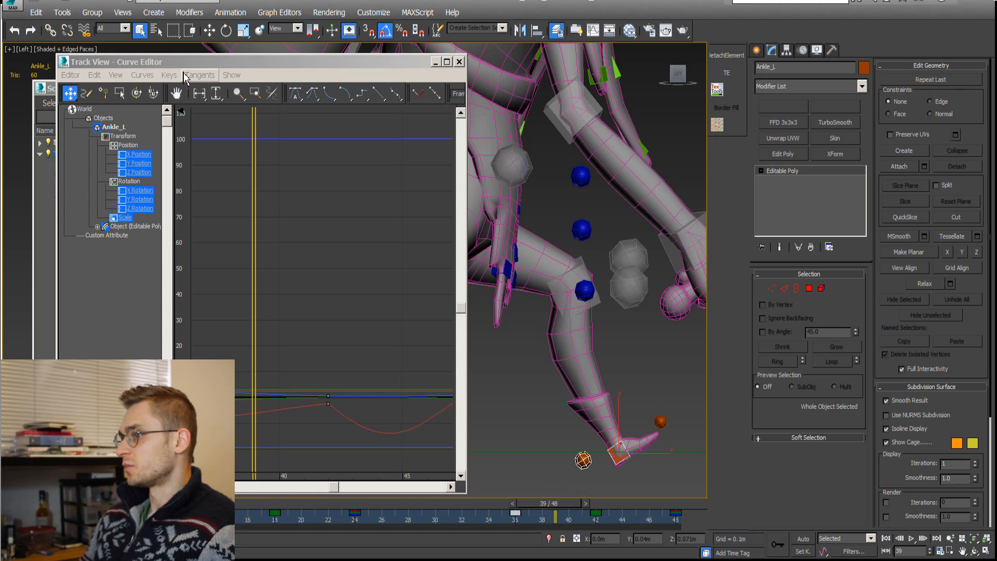
- Undo the selection changes and the tangent adjustments on Hip_L's X Rotation key
click(78, 1)
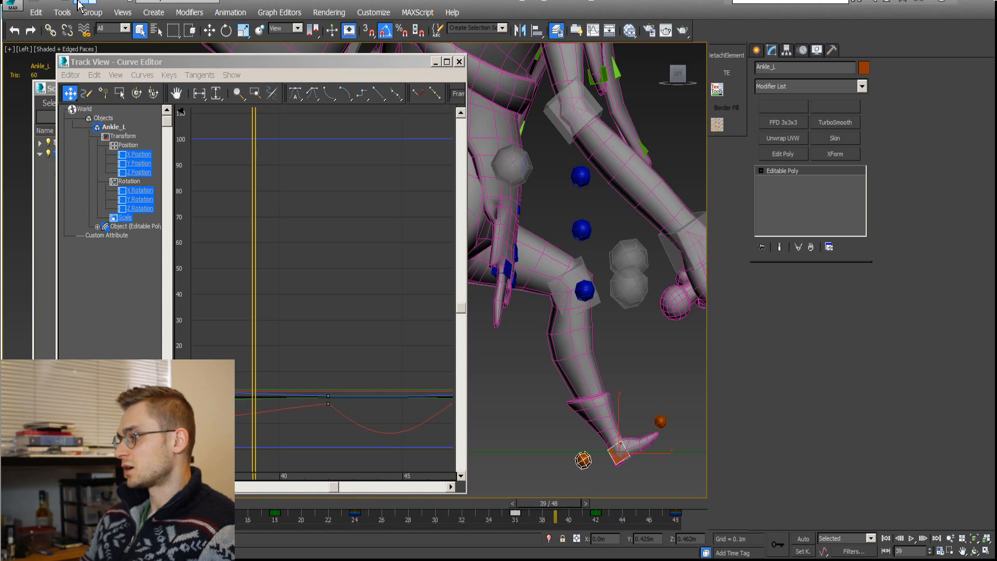
click(78, 2)
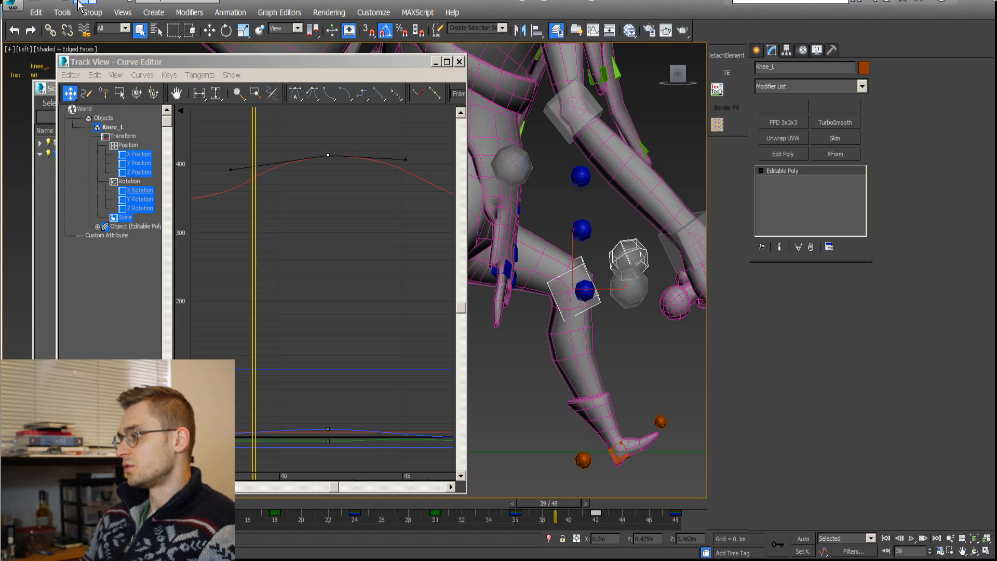
click(78, 2)
click(79, 2)
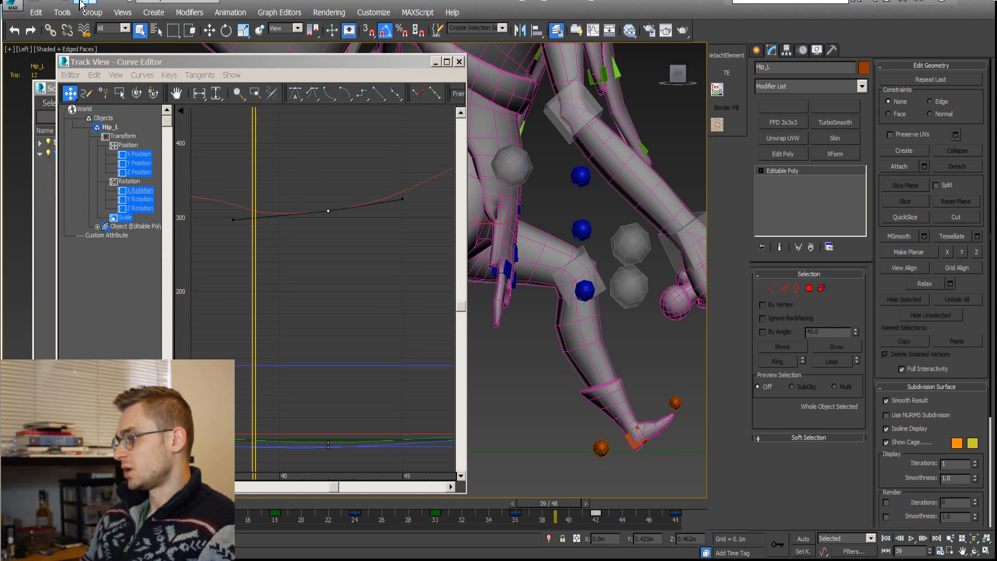
- Scrub between frames 36 and 40 to examine the left foot's landing, and close the Curve Editor
drag(554, 512, 521, 515)
key(q)
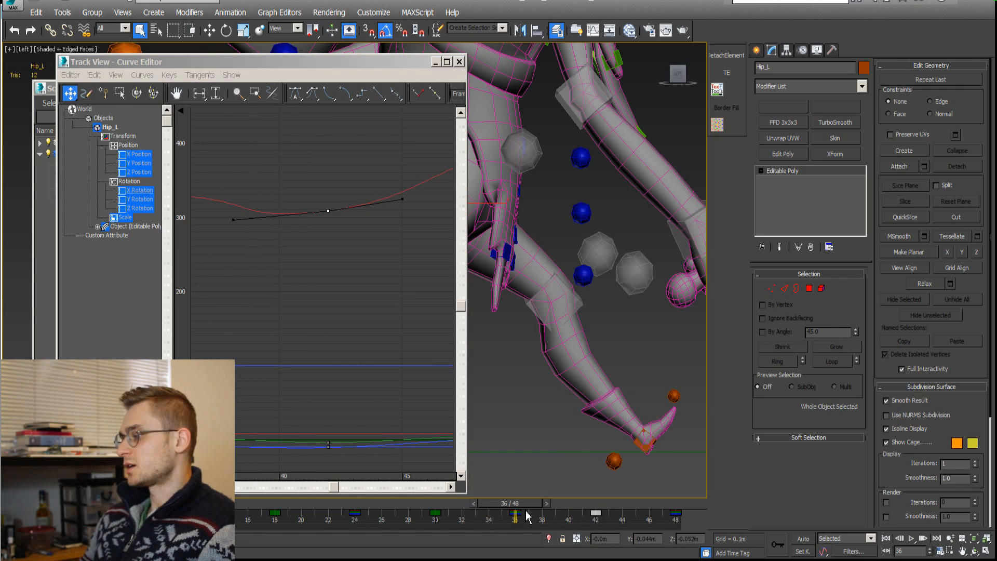
drag(519, 505, 525, 470)
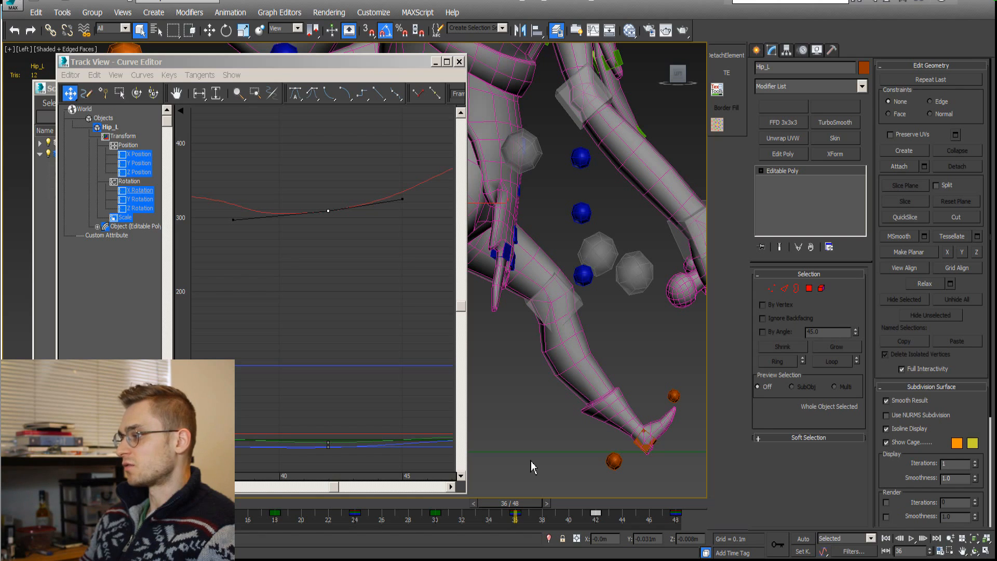
drag(527, 507, 577, 535)
click(461, 62)
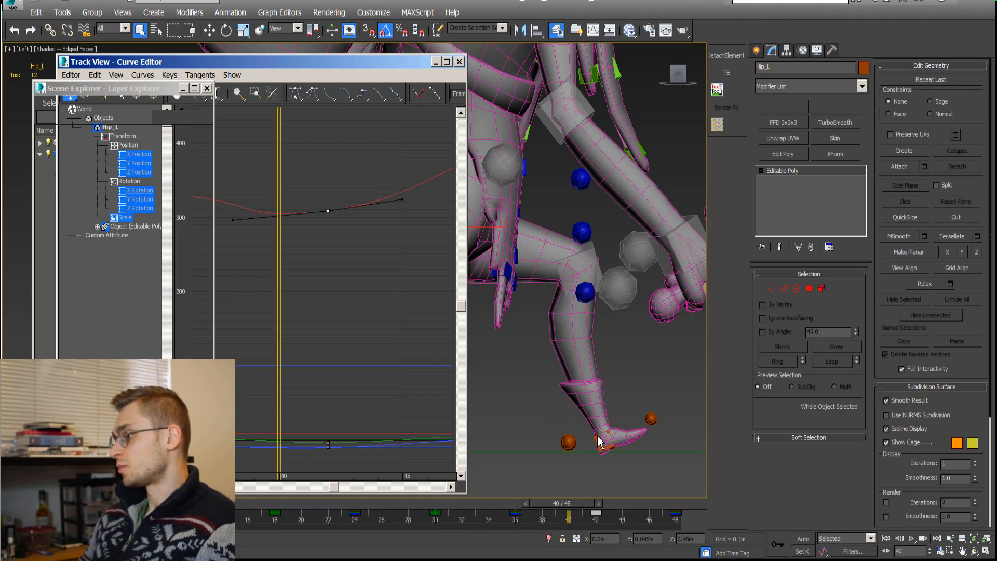
- View the whole character at an angle with nothing selected and edged faces off, and play the walk cycle
scroll(568, 402, down, 4)
alt+middle_drag(565, 399, 521, 381)
scroll(520, 382, down, 4)
middle_drag(566, 347, 528, 390)
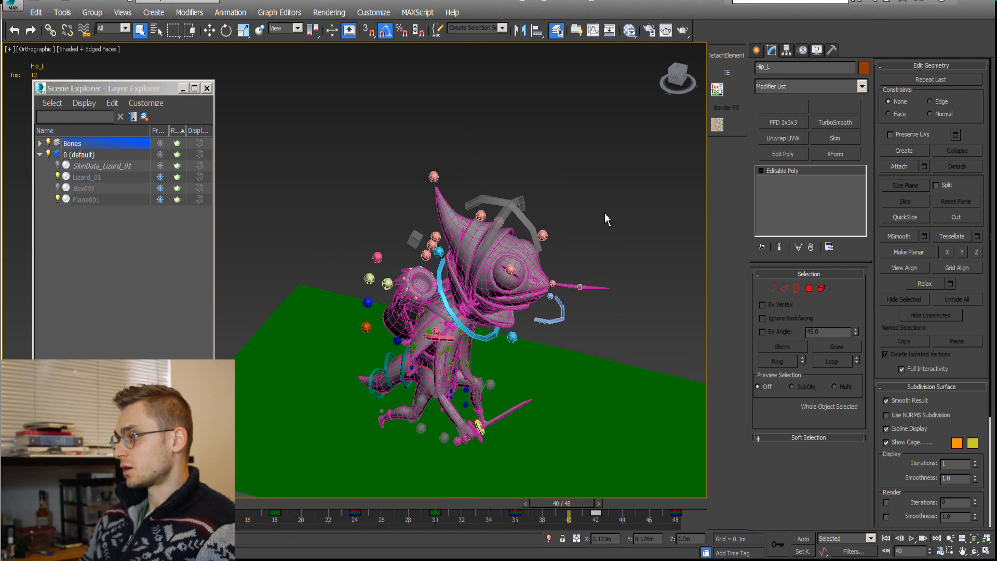
click(492, 254)
key(F4)
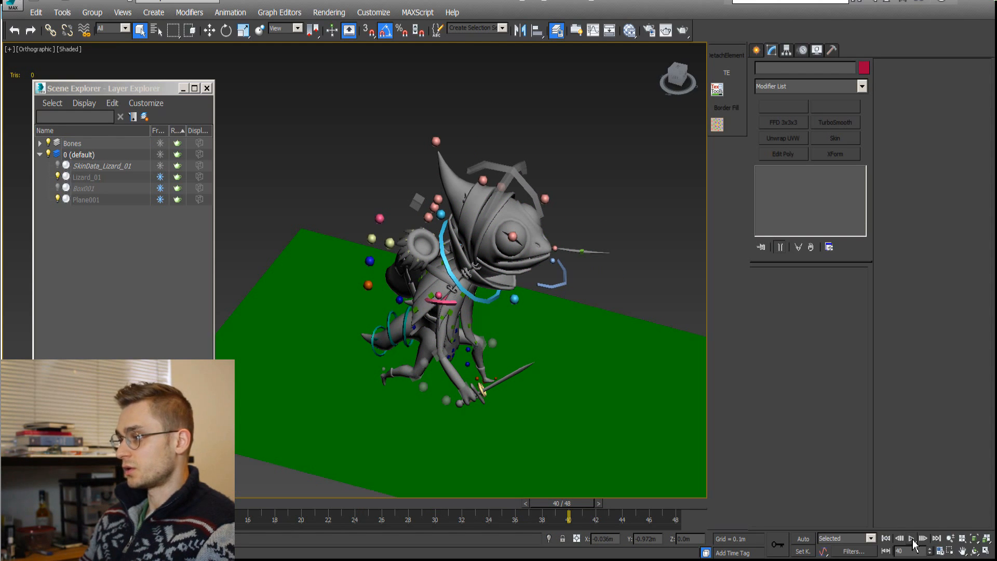
click(913, 540)
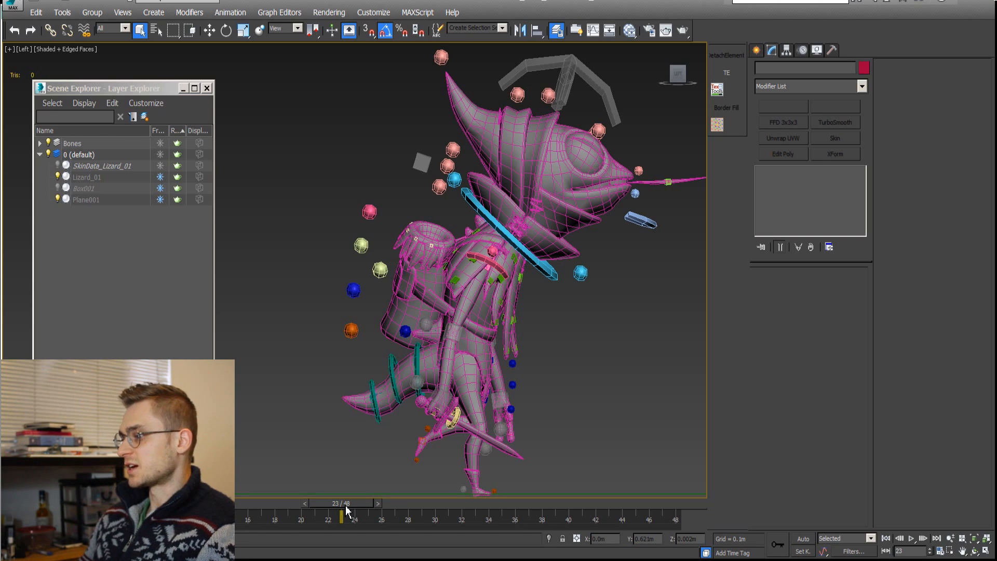
- Scrub to frame 48 and examine up close the small controls on the hanging shoulder strips and the back container's fringed rim
drag(346, 507, 699, 504)
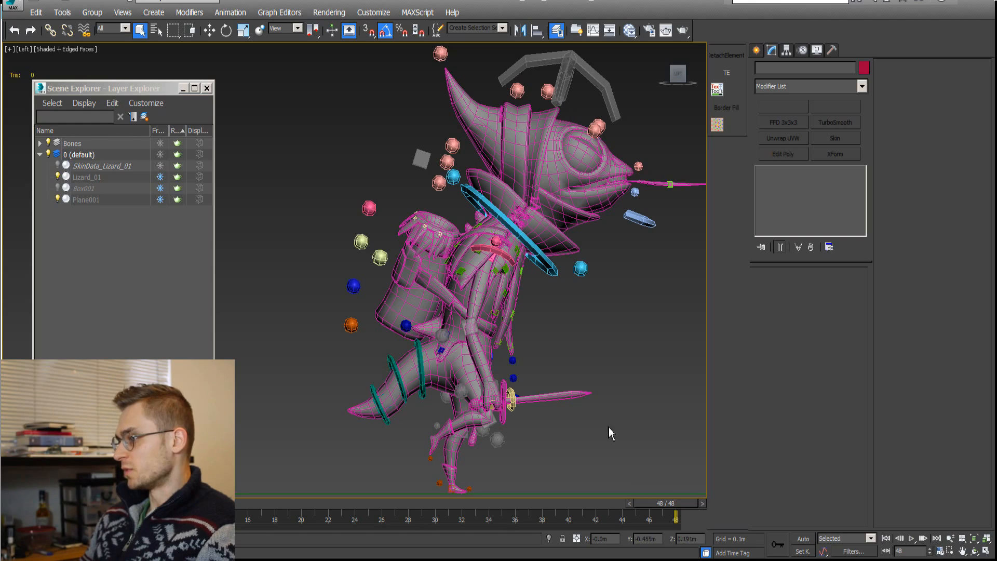
scroll(516, 291, up, 5)
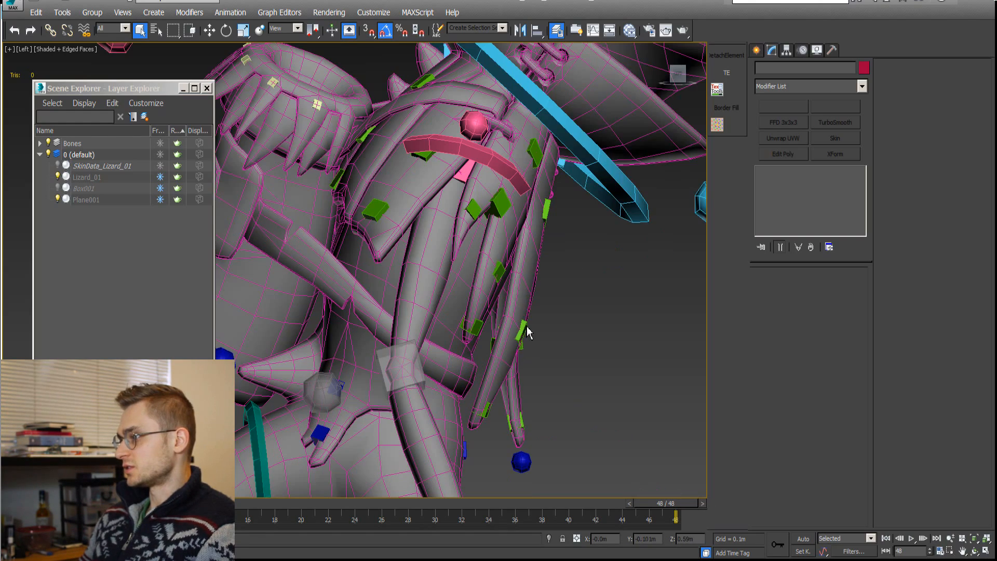
scroll(512, 353, down, 5)
middle_drag(415, 343, 355, 347)
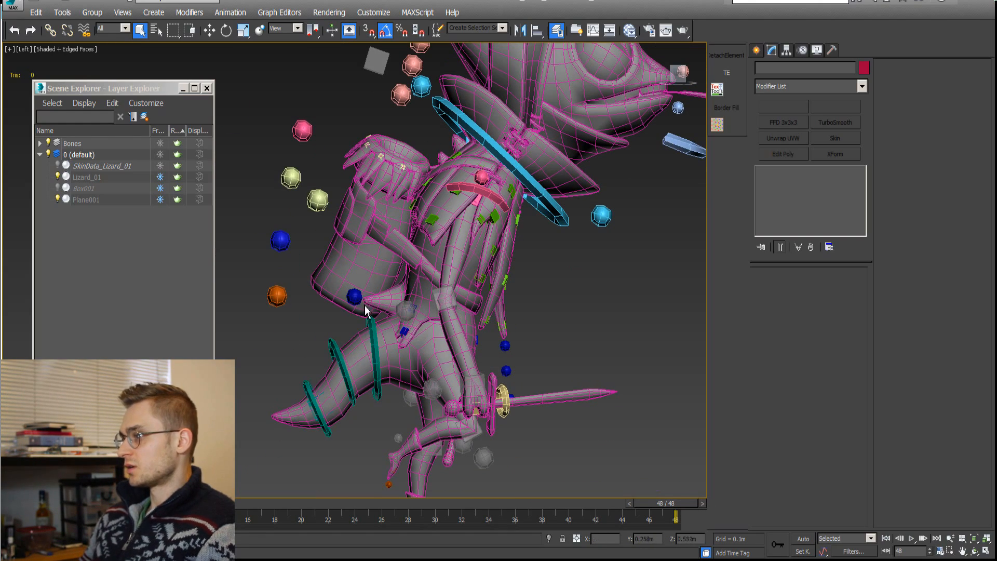
scroll(376, 173, up, 6)
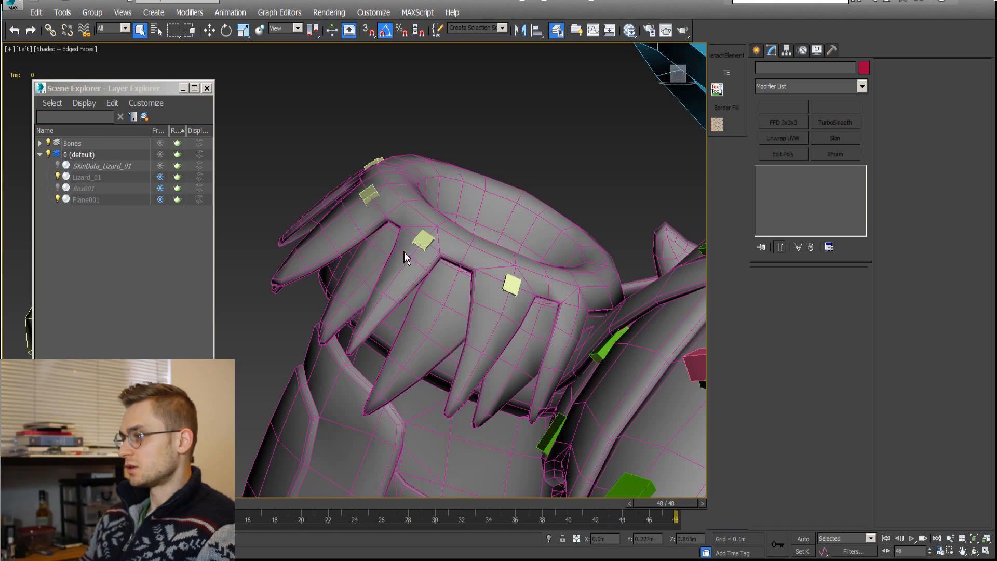
scroll(525, 283, down, 8)
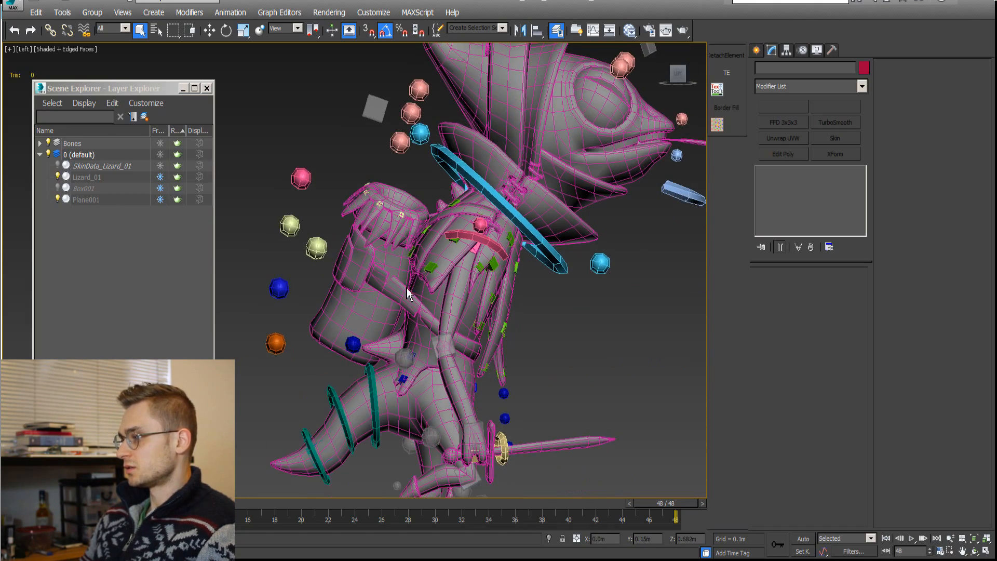
- Scrub the end of the timeline, turn to an angled view of the whole character above the ground plane, and play the walk cycle
drag(669, 512, 691, 493)
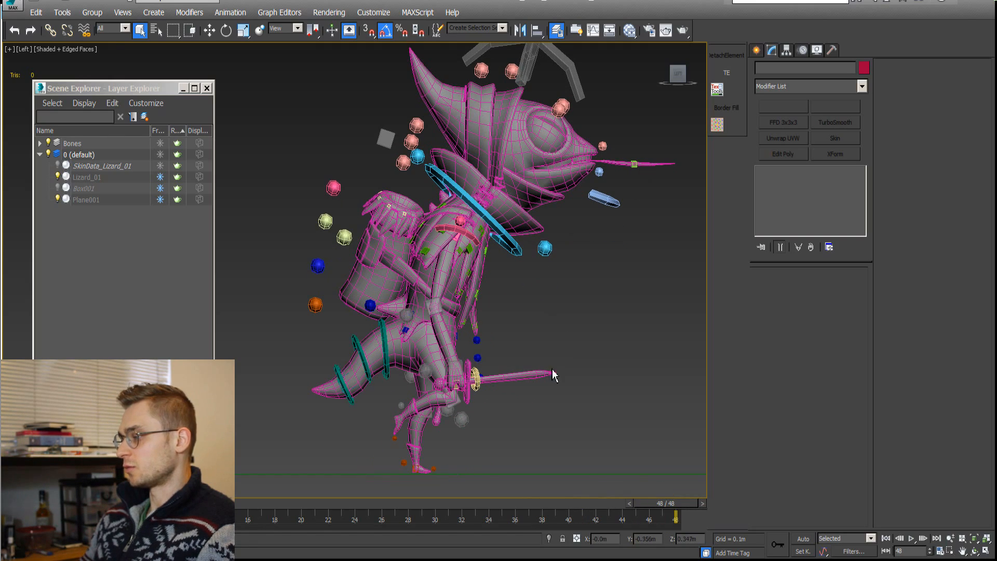
mouse_move(553, 369)
alt+middle_down()
mouse_move(445, 408)
mouse_move(561, 361)
alt+middle_up()
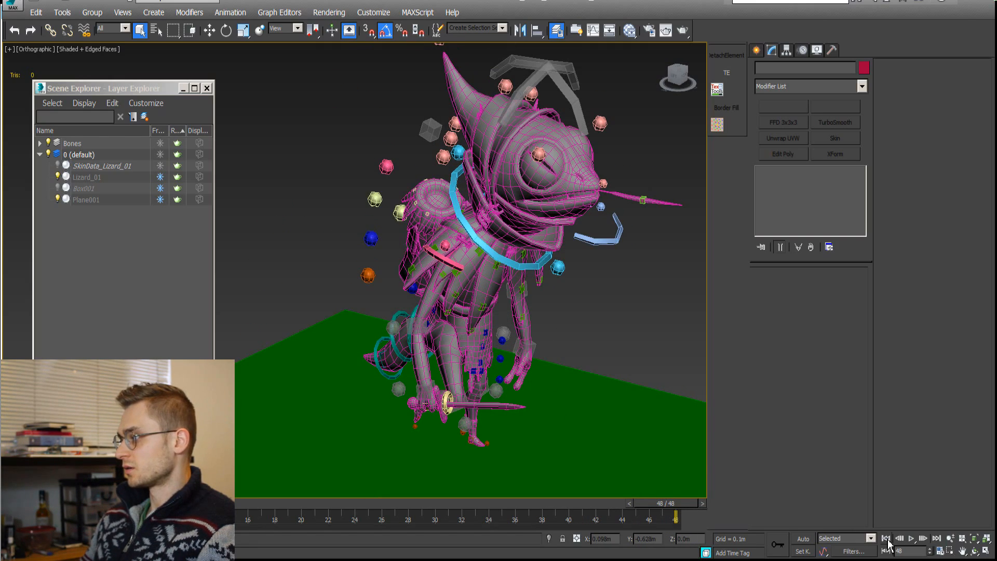
click(913, 541)
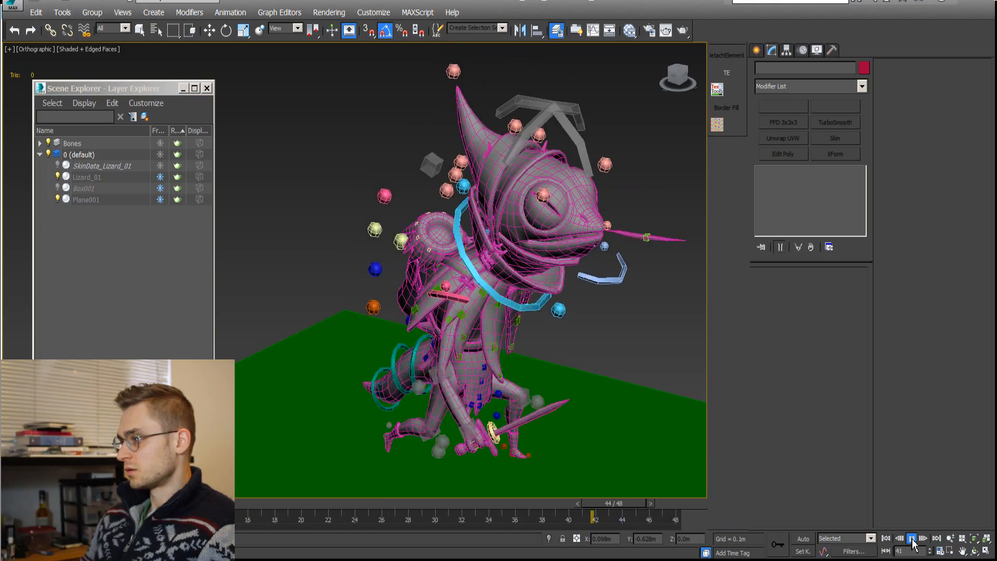